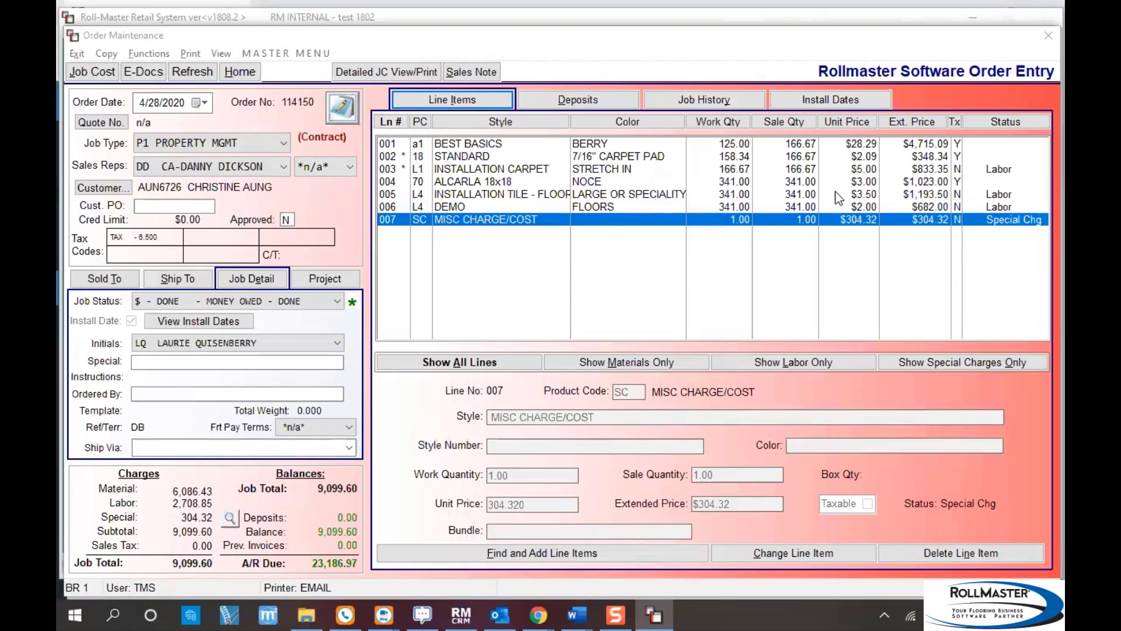
# - Show order 114150's Install Dates tab listing its unscheduled labor lines
pyautogui.click(830, 100)
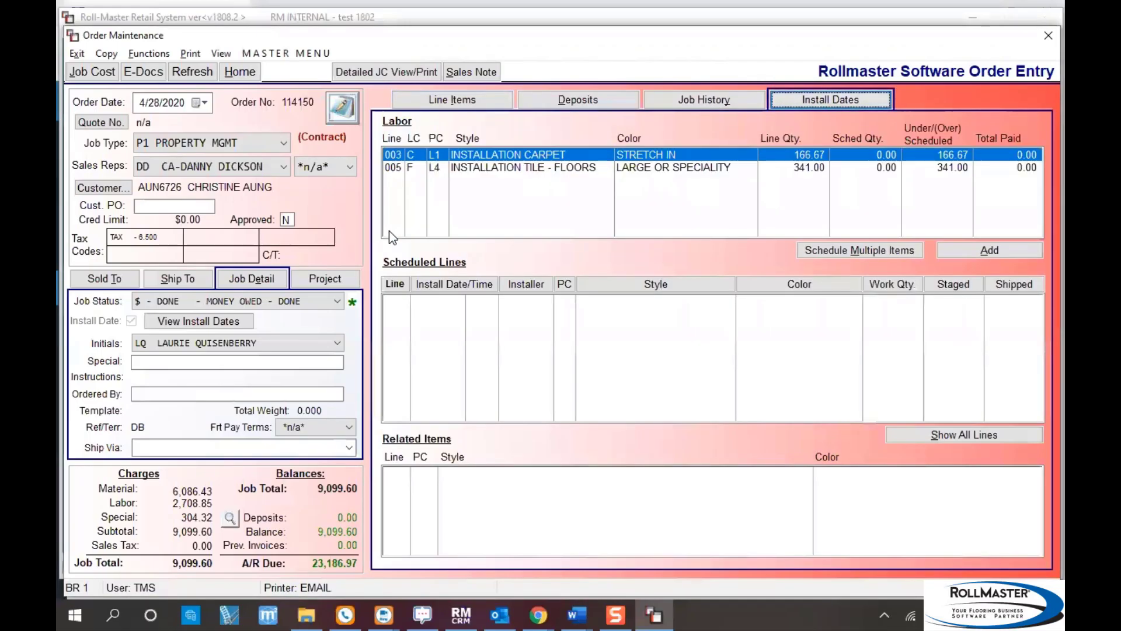
# - Add install dates starting 5/1/2020 for tile-floors line 005, excluding Sundays
pyautogui.click(506, 168)
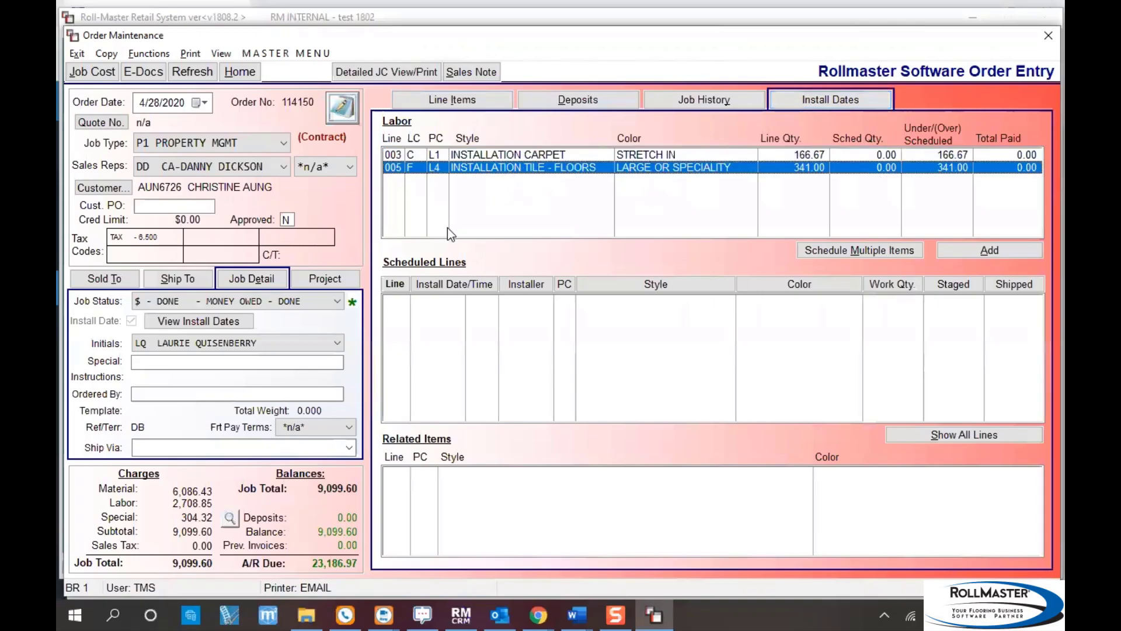
pyautogui.click(971, 250)
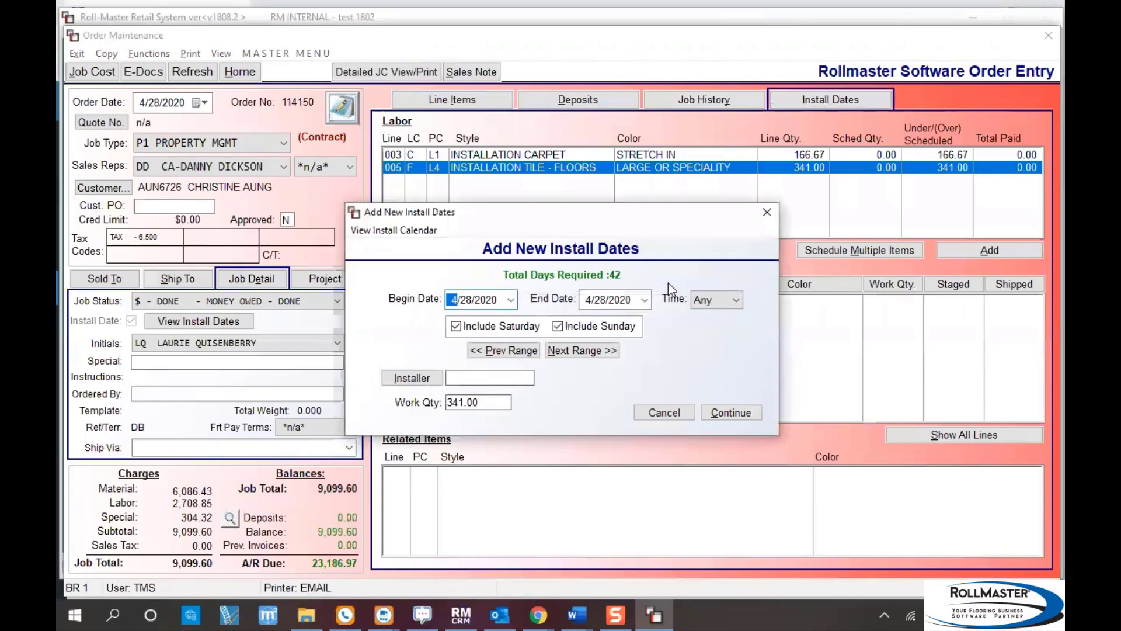
pyautogui.click(511, 300)
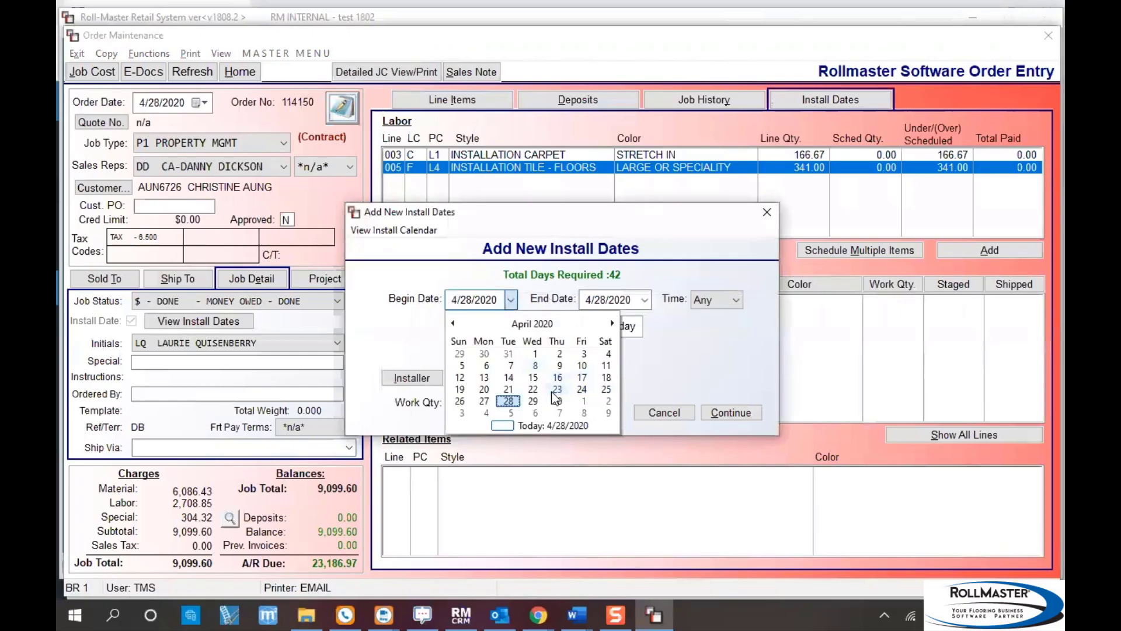
pyautogui.click(583, 401)
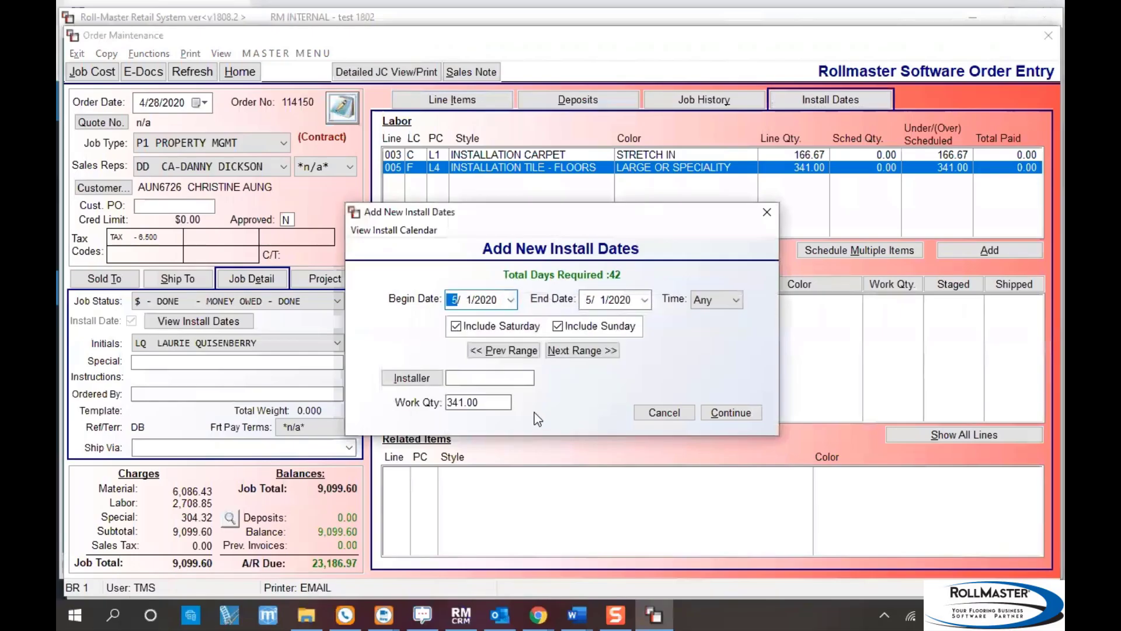
pyautogui.click(646, 300)
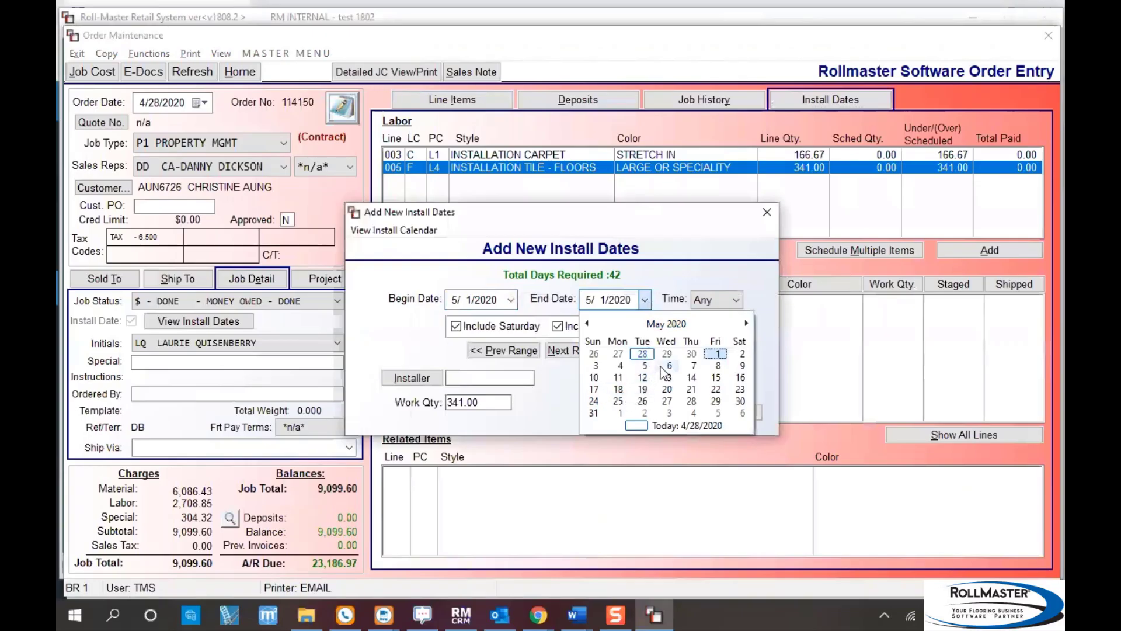
pyautogui.click(666, 366)
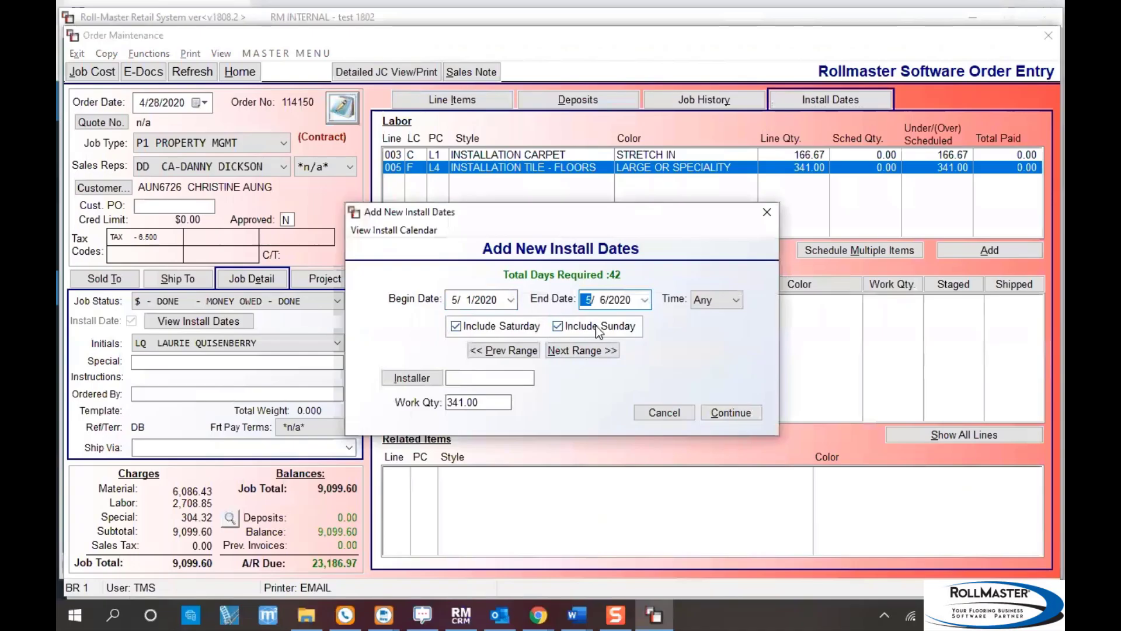
pyautogui.click(557, 326)
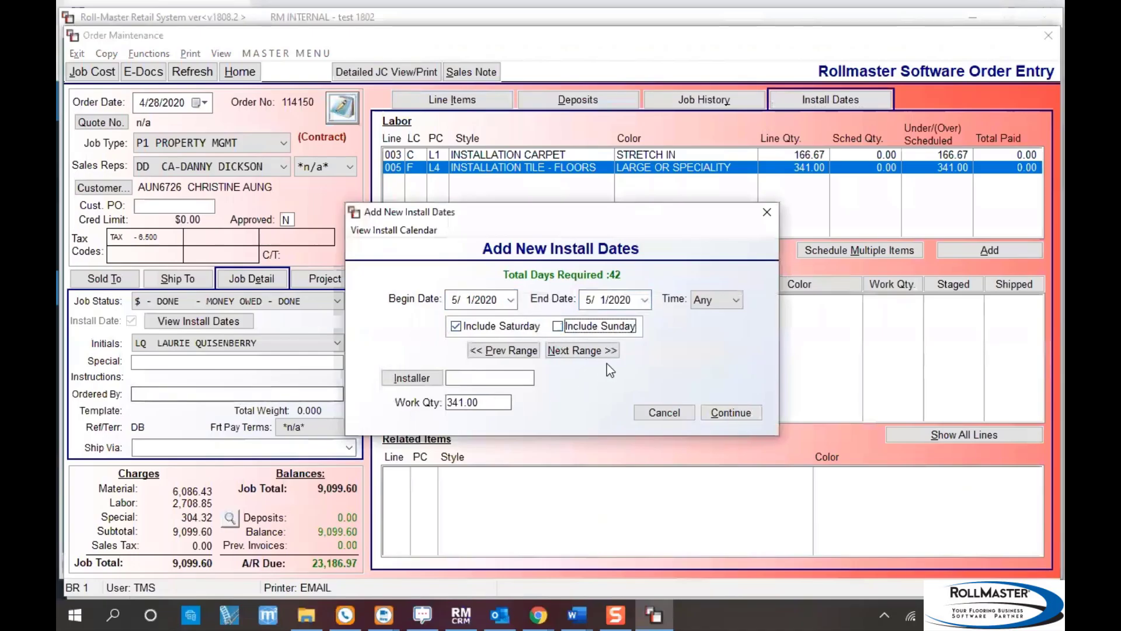
# - Assign installer CHIP N DONS to the tile line and continue to related items
pyautogui.click(419, 378)
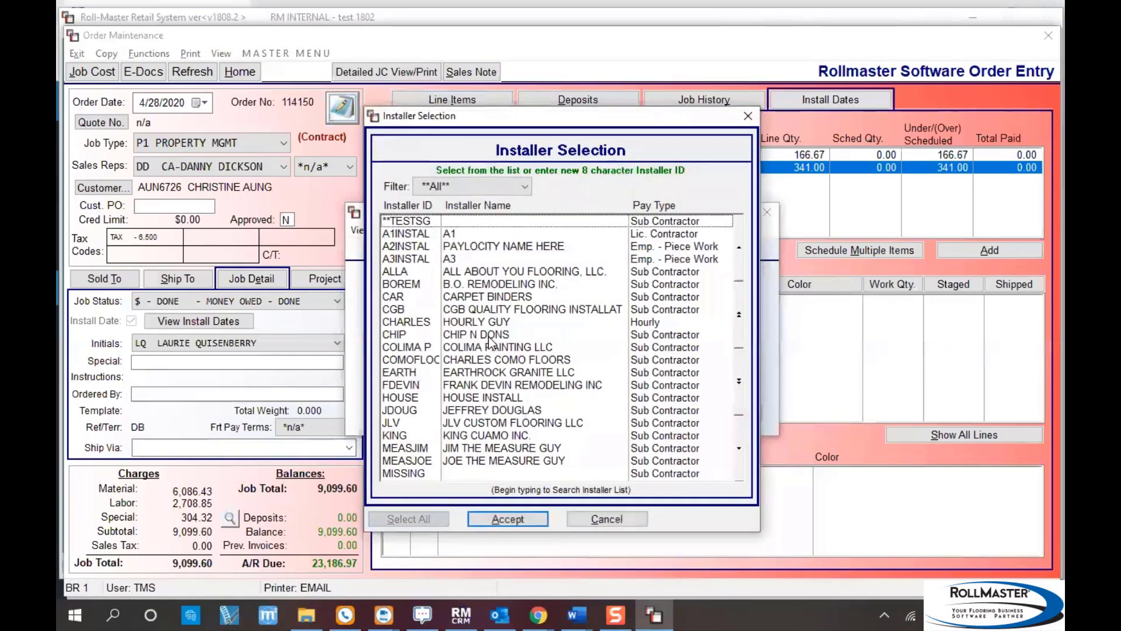
pyautogui.click(492, 335)
pyautogui.click(475, 519)
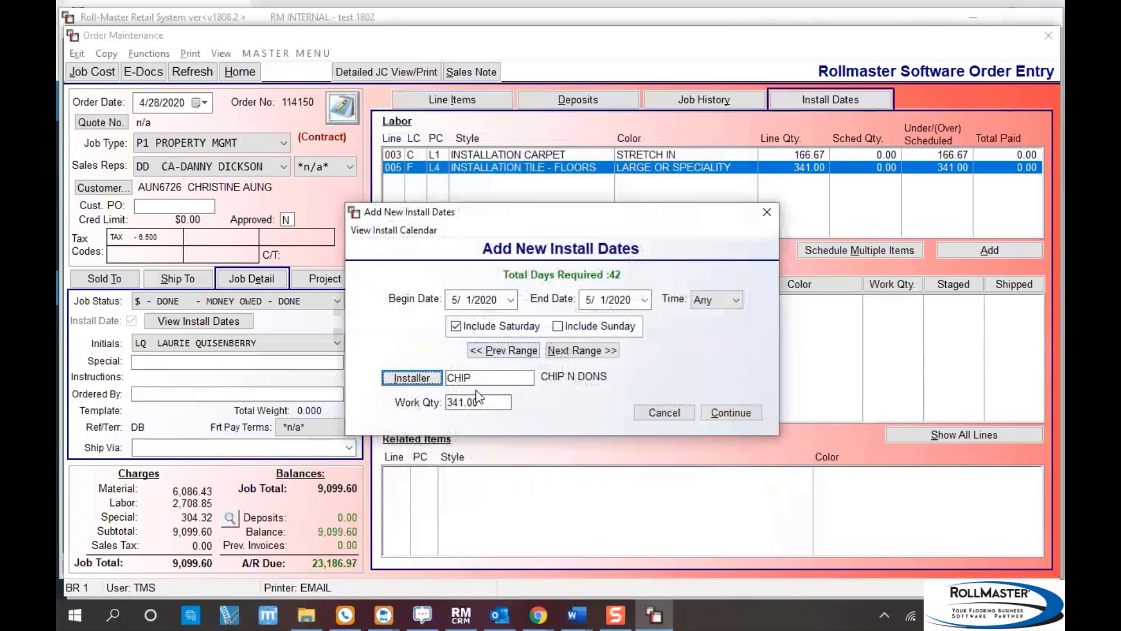
pyautogui.click(718, 408)
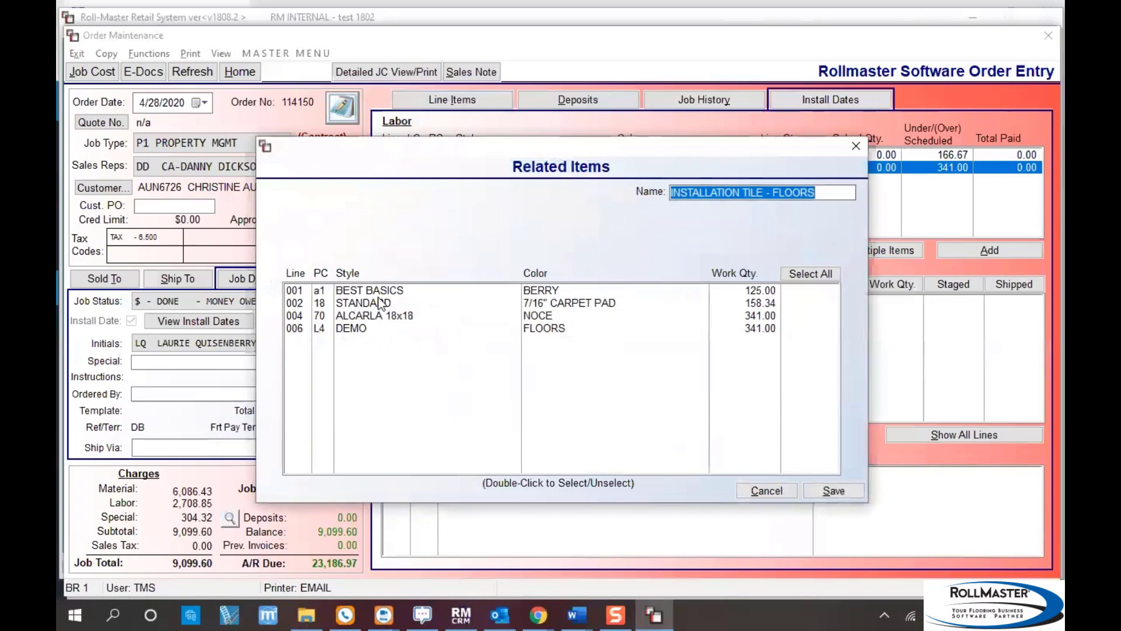
# - Mark 004 ALCARLA 18x18 and 006 DEMO as related, rename it 'CHIP TILE W/O', and save
pyautogui.doubleClick(796, 317)
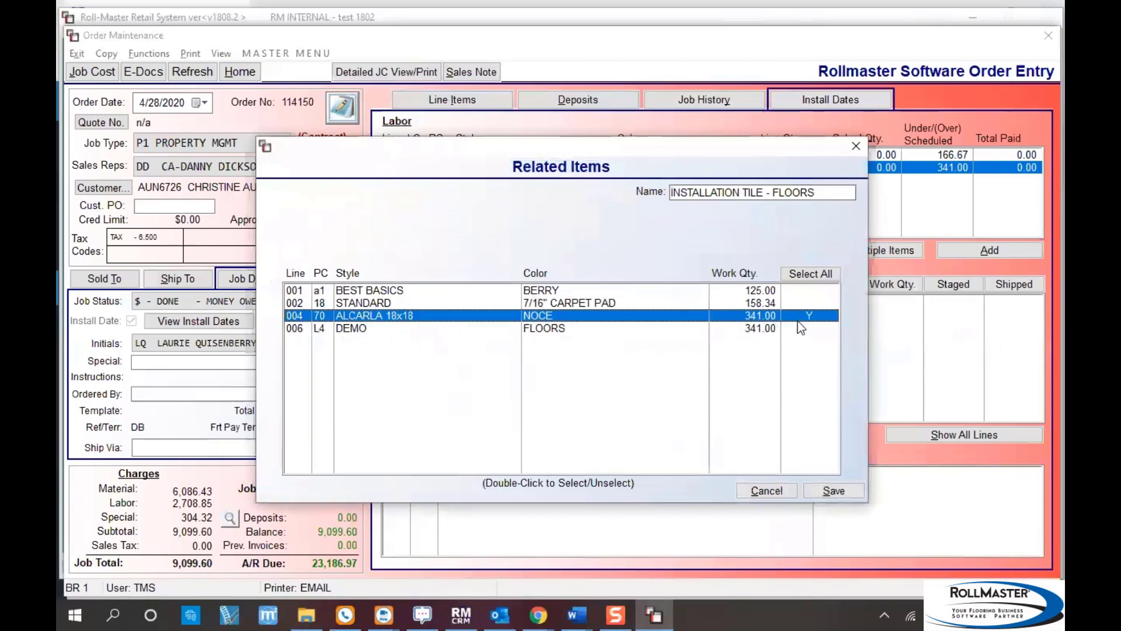
pyautogui.click(799, 328)
pyautogui.doubleClick(800, 331)
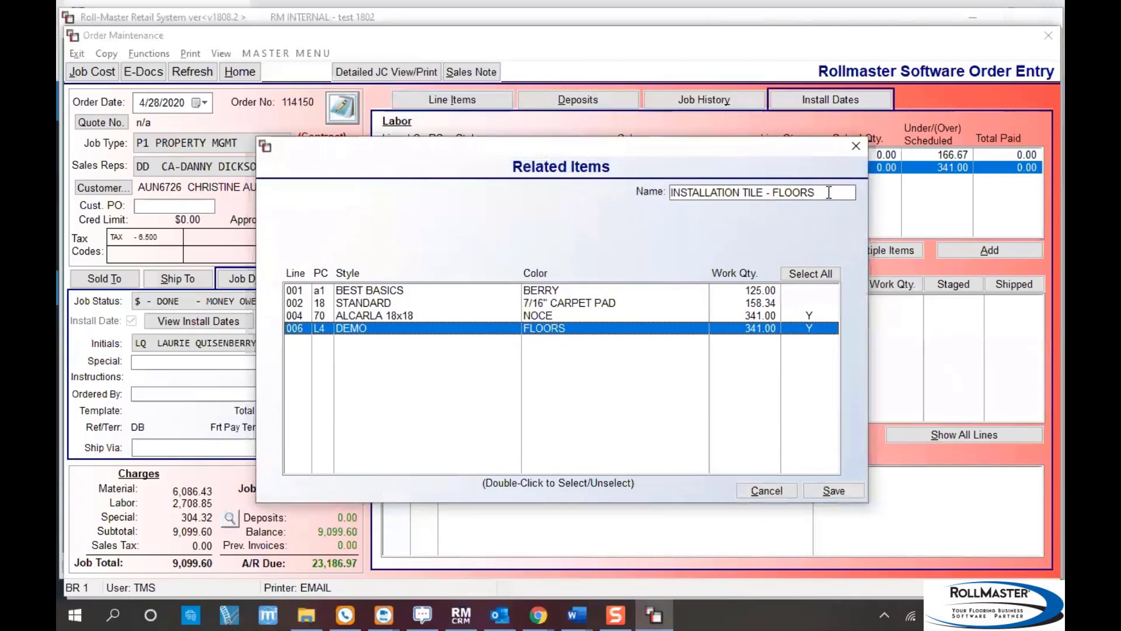
pyautogui.moveTo(828, 193); pyautogui.dragTo(522, 204)
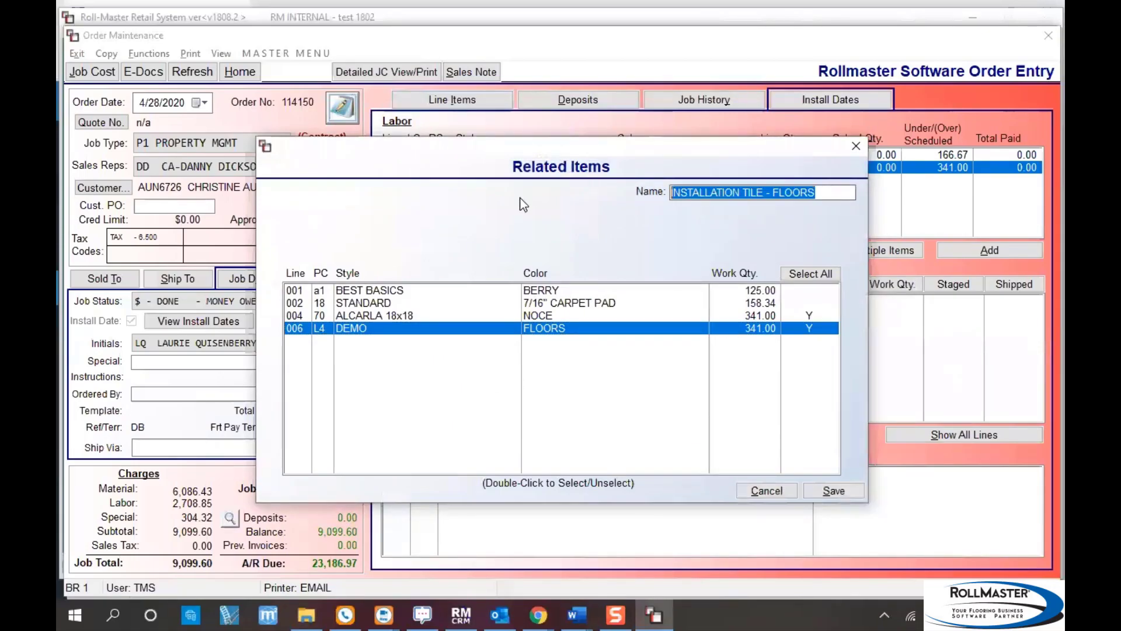
pyautogui.write('CHIP')
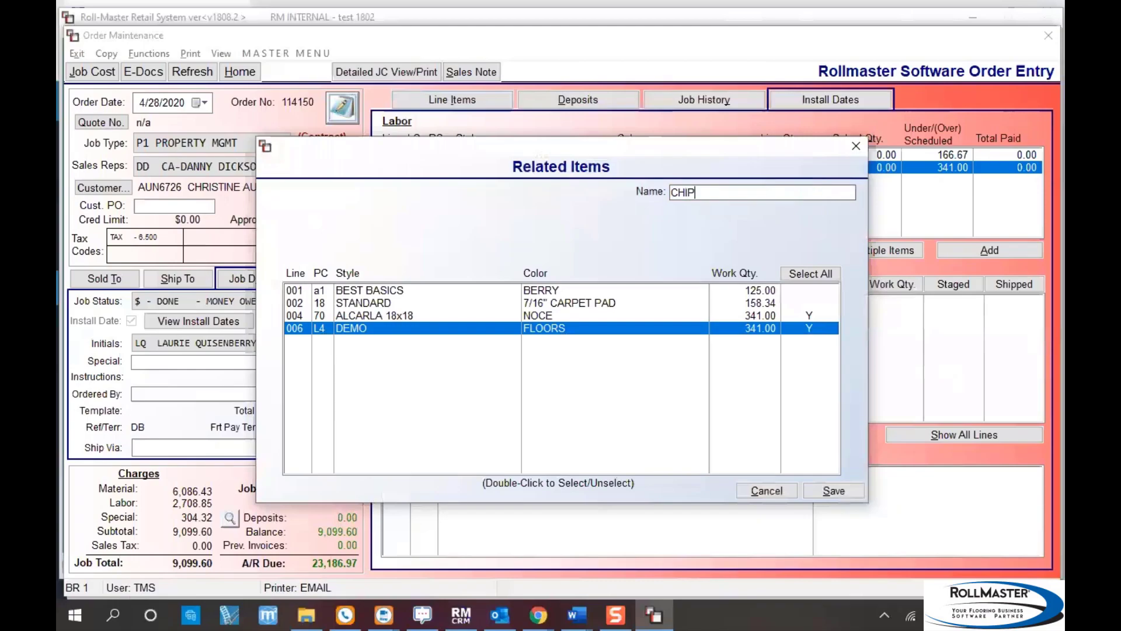
pyautogui.write(' TILE W/O')
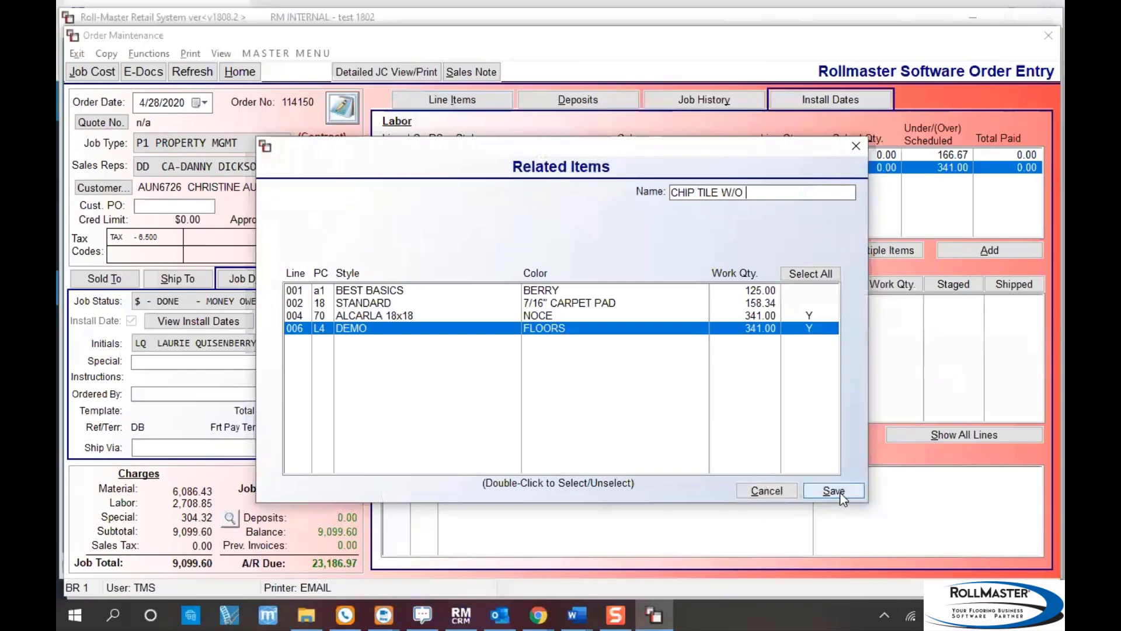
pyautogui.press('Return')
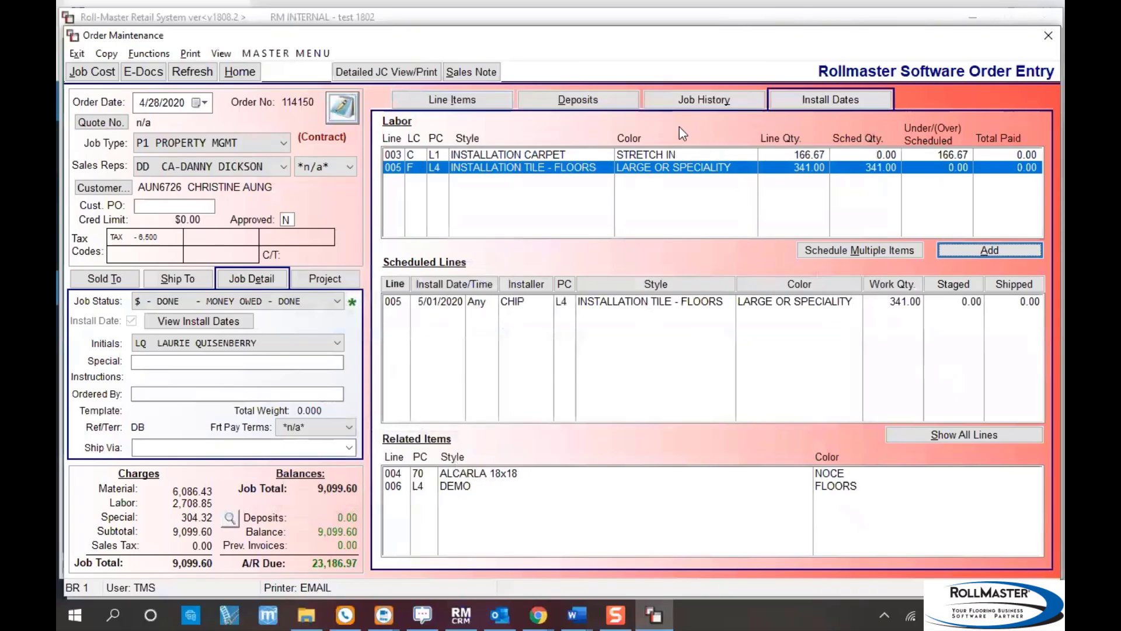
# - Schedule carpet line 003 for 5/8/2020 with installer CGB
pyautogui.click(634, 155)
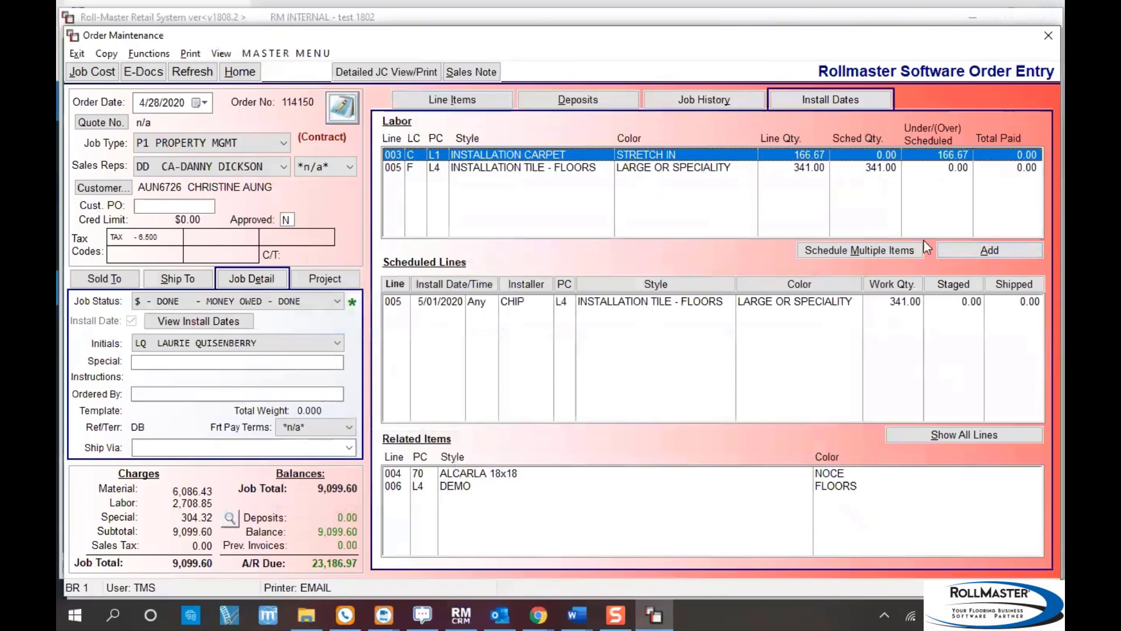
pyautogui.click(976, 252)
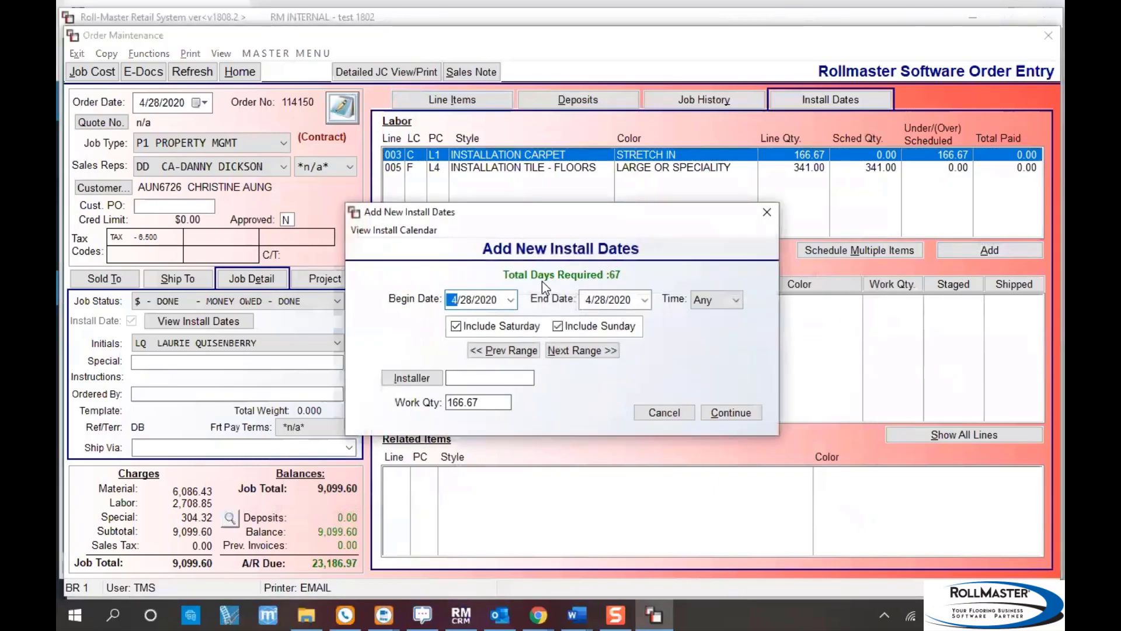
pyautogui.click(514, 300)
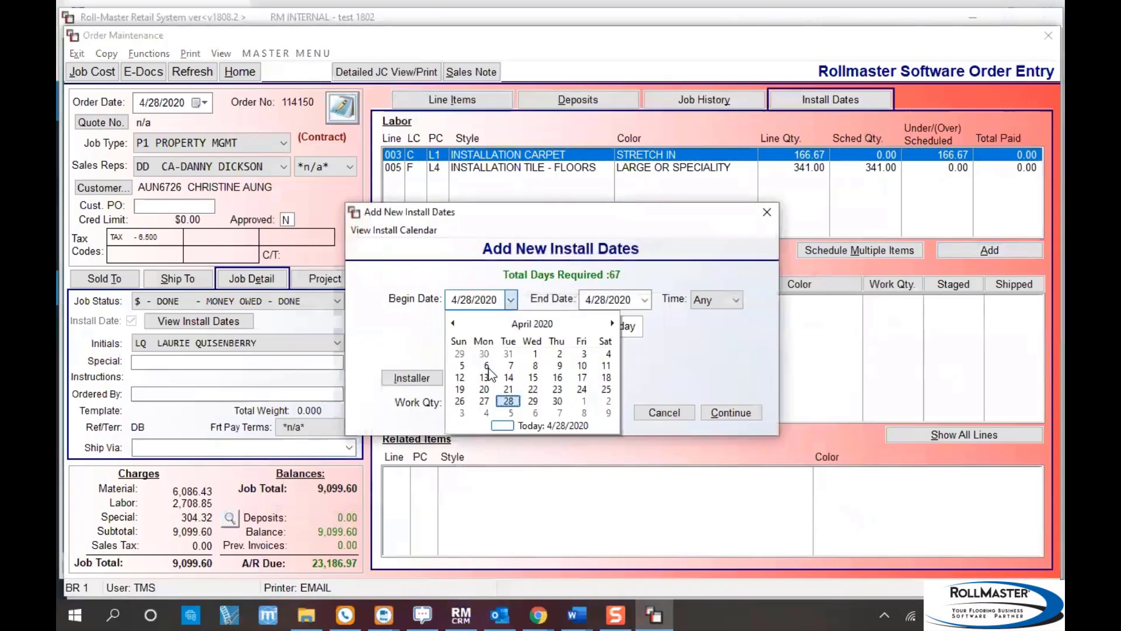
pyautogui.click(584, 413)
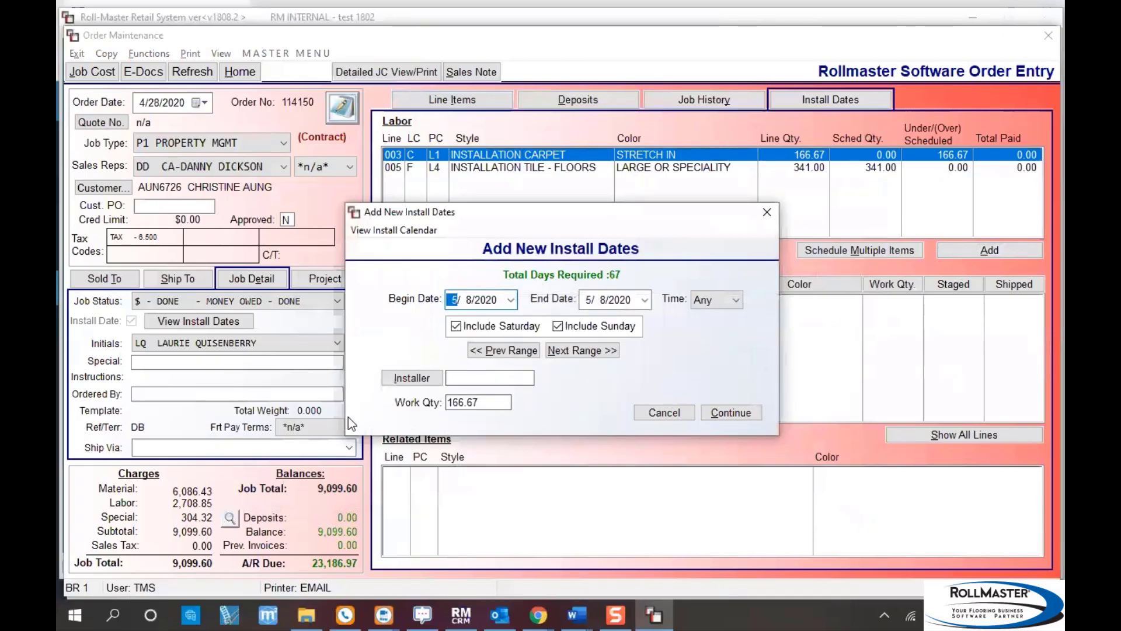
pyautogui.click(423, 378)
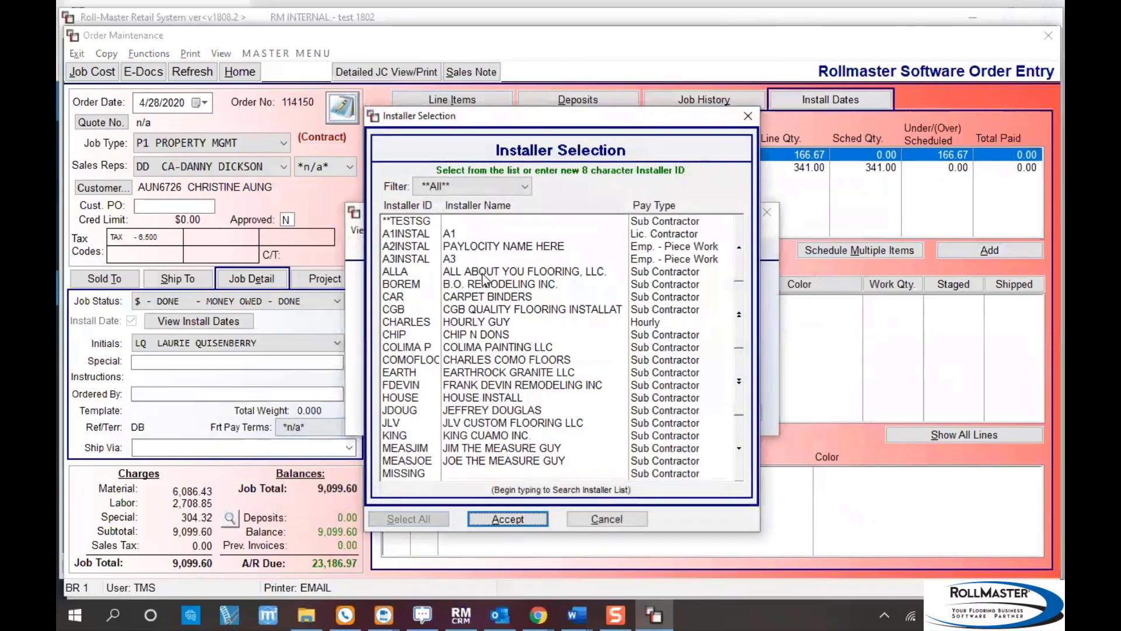
pyautogui.click(482, 310)
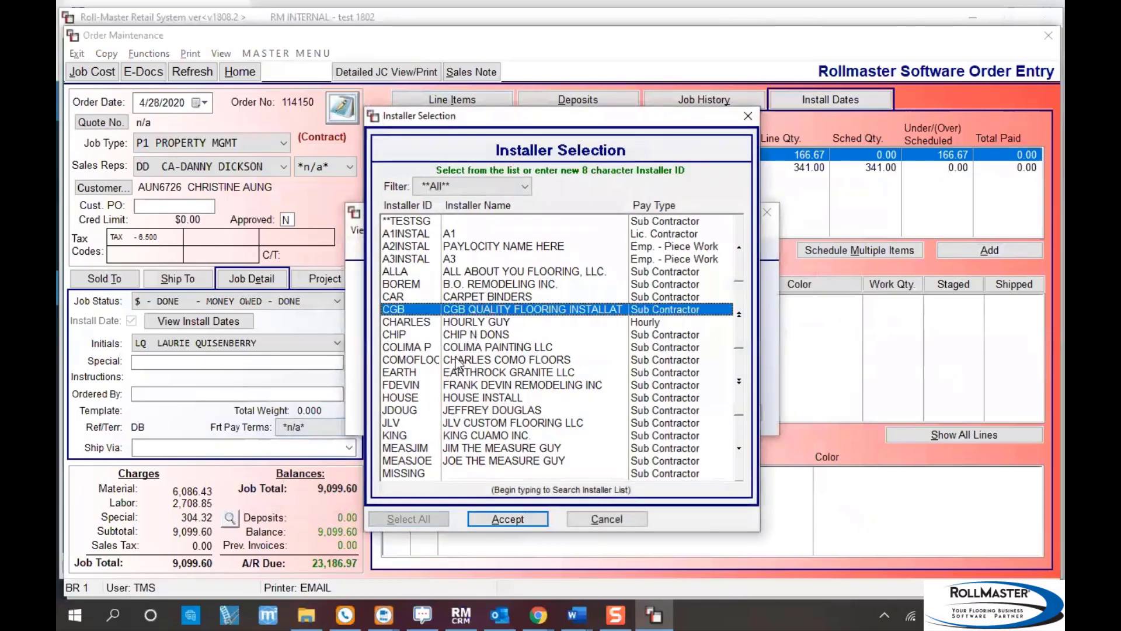
pyautogui.click(502, 520)
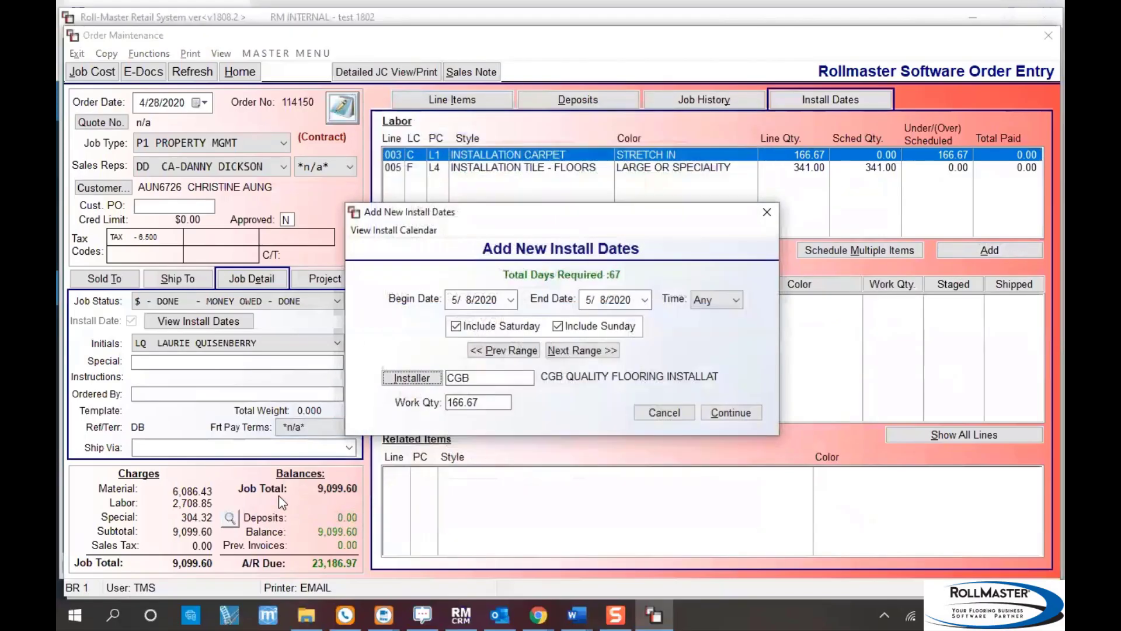
pyautogui.click(731, 413)
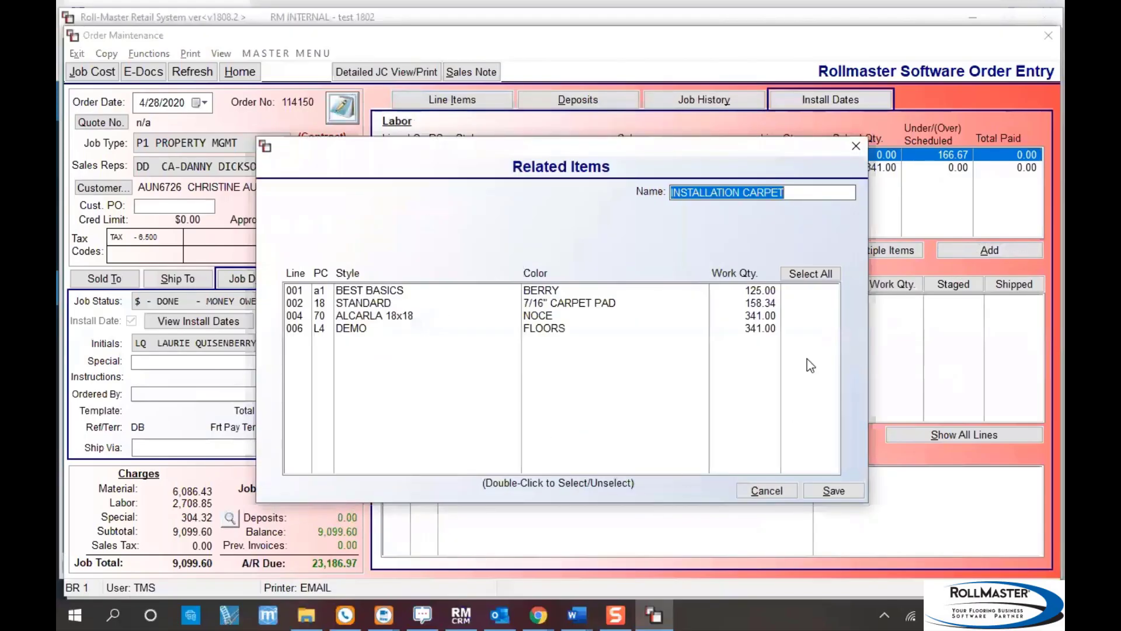
# - Relate BEST BASICS and STANDARD to the carpet install, save, and bring up the web Install Calendar
pyautogui.click(790, 295)
pyautogui.doubleClick(793, 303)
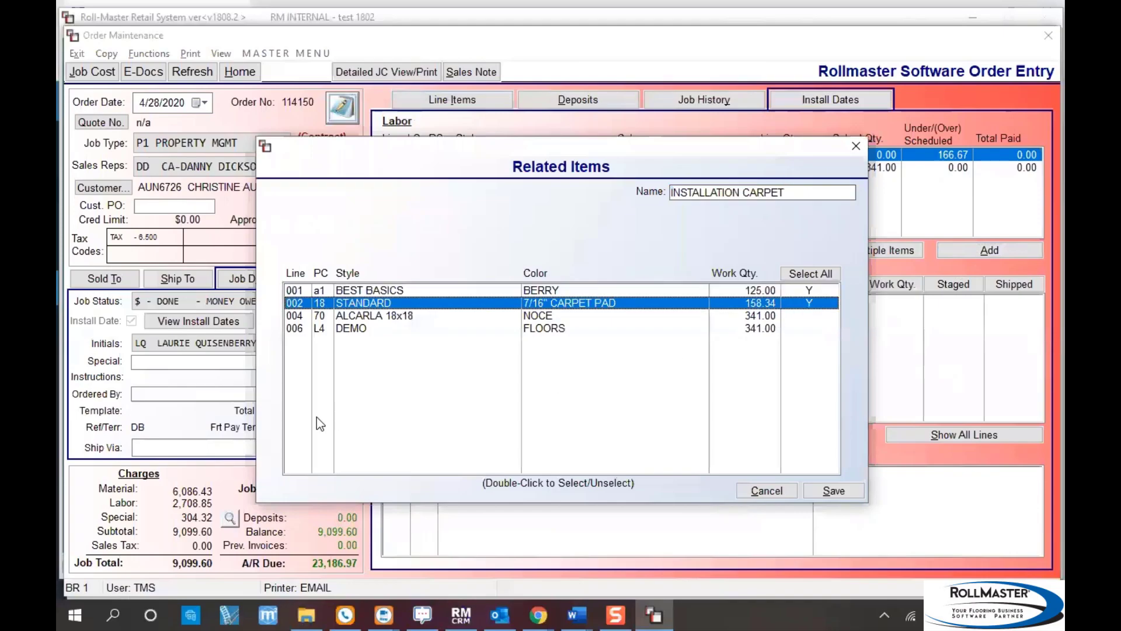
pyautogui.click(835, 490)
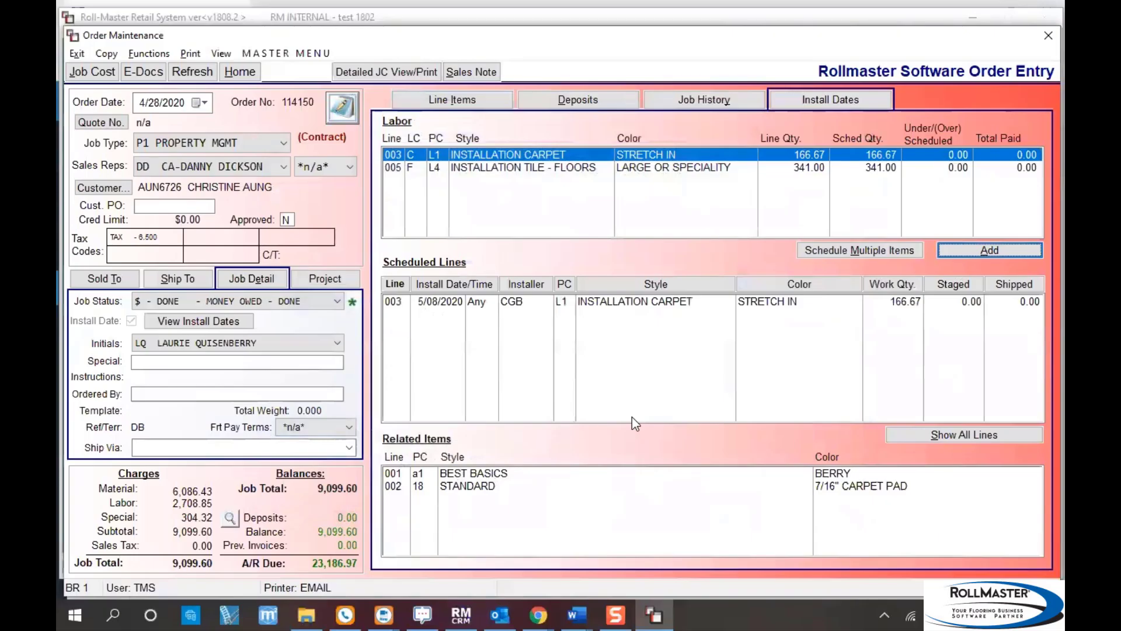
pyautogui.moveTo(541, 613)
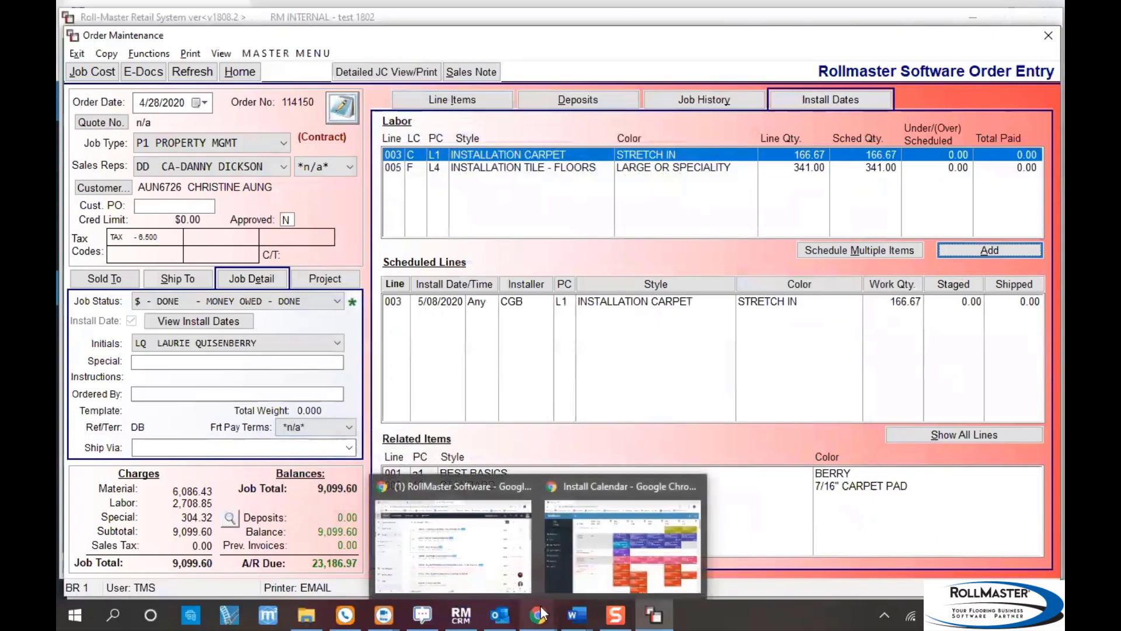
pyautogui.click(590, 545)
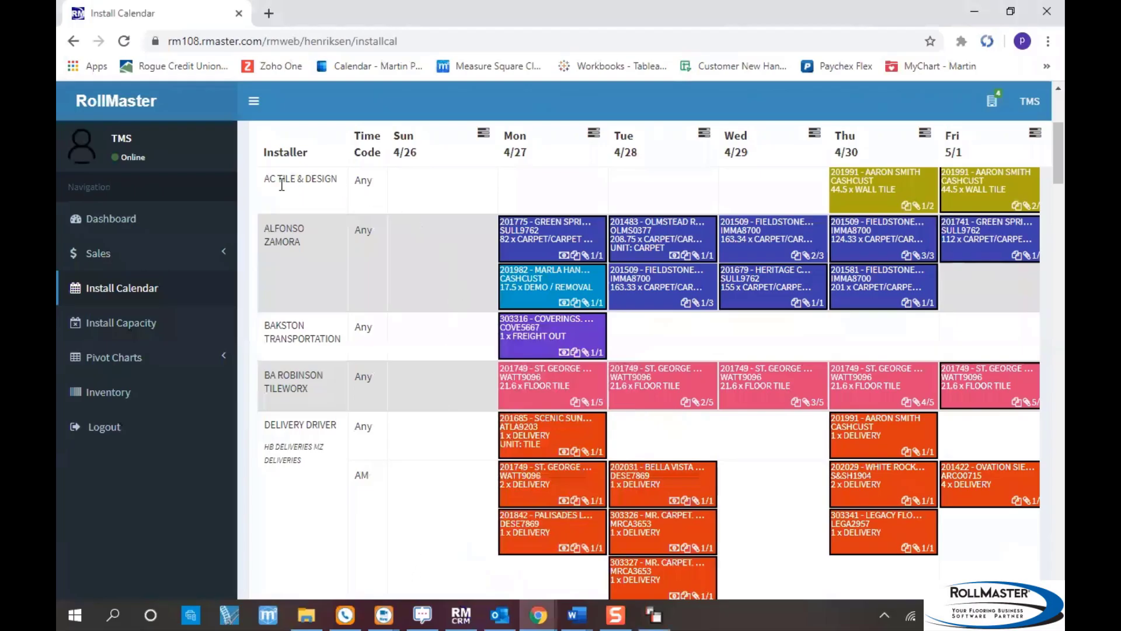
pyautogui.scroll(4, 339, 304)
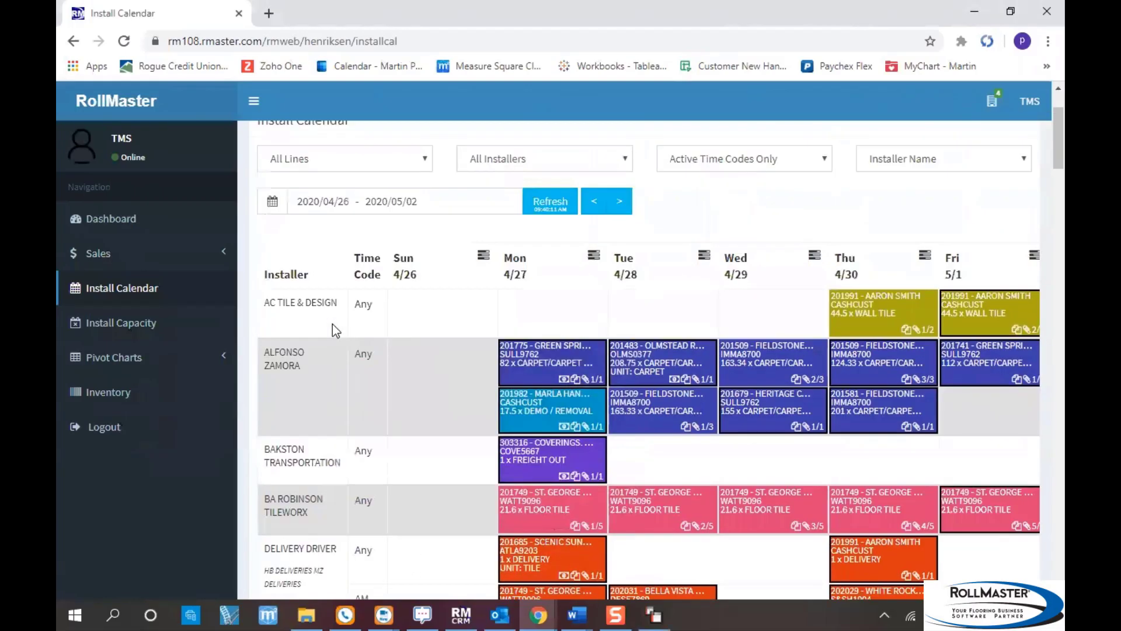
pyautogui.scroll(-3, 295, 357)
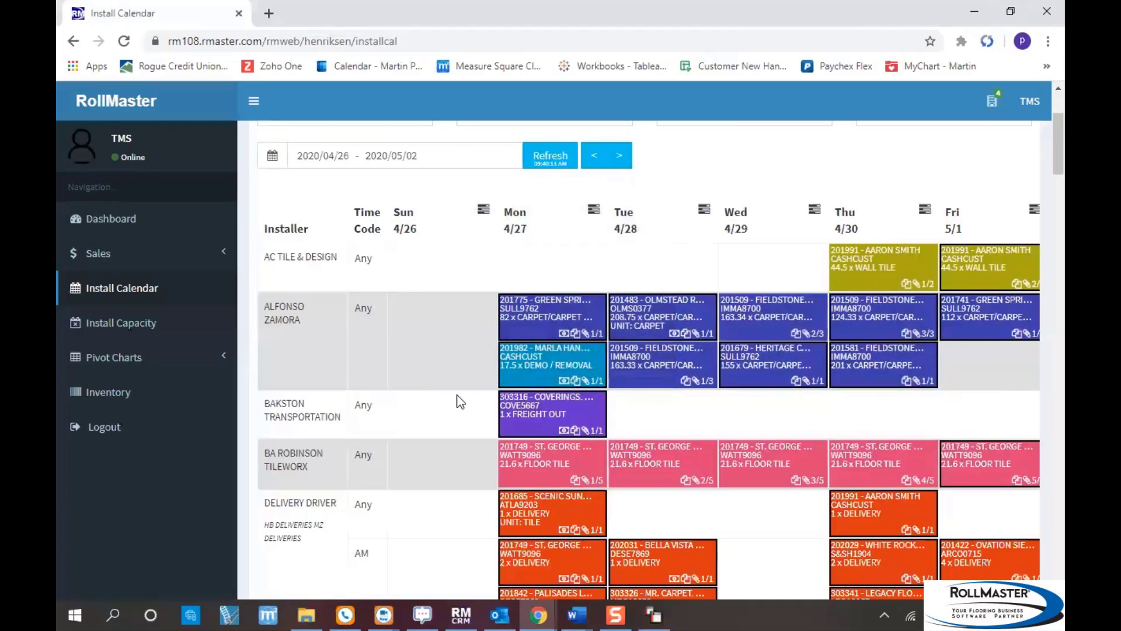
# - Open order 201775's install details and read line 013's notes, then collapse them
pyautogui.click(517, 319)
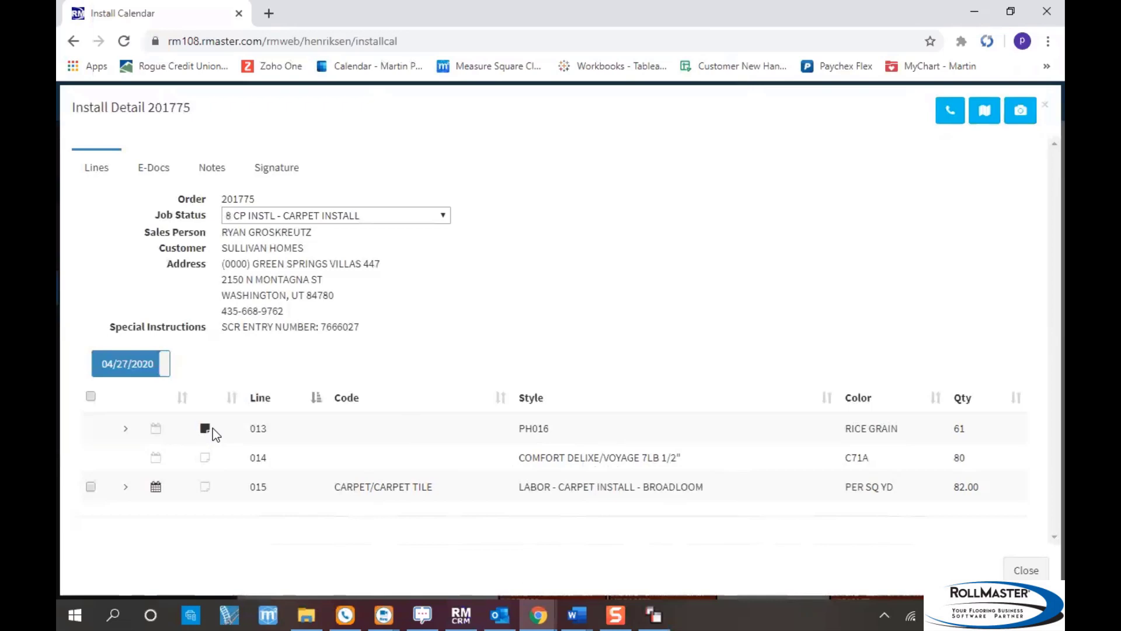
pyautogui.click(122, 426)
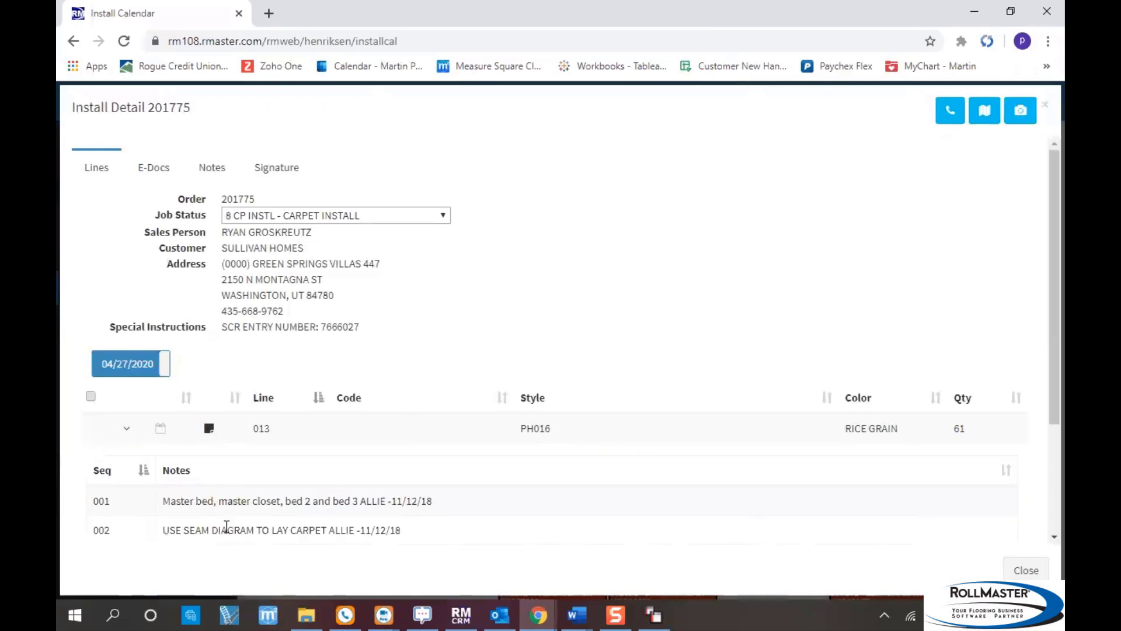
pyautogui.scroll(-3, 225, 525)
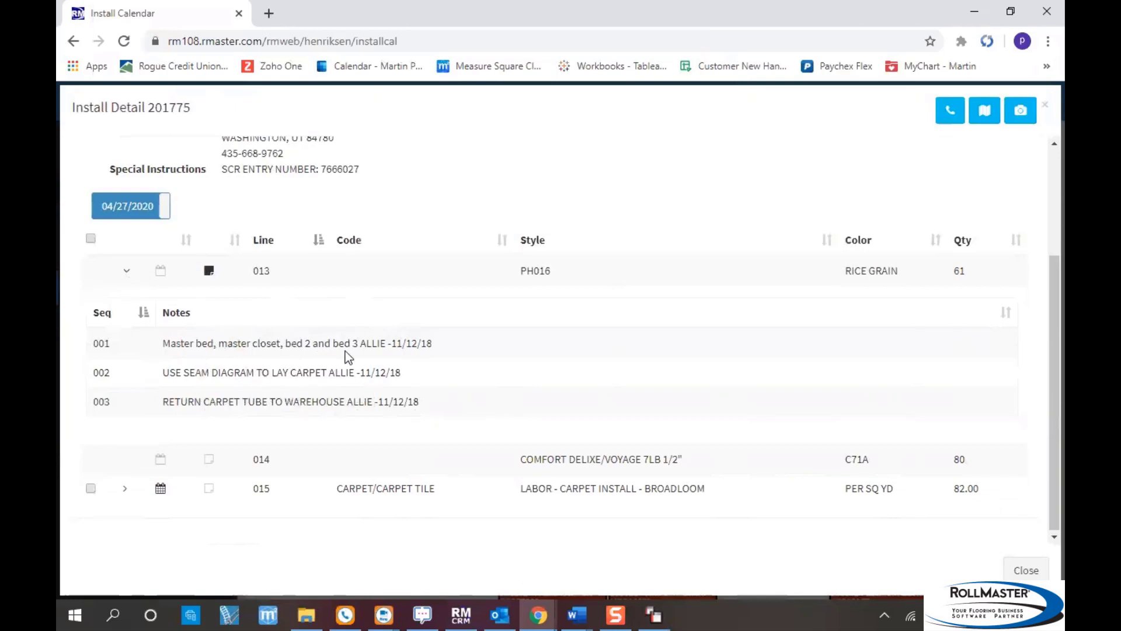
pyautogui.click(126, 270)
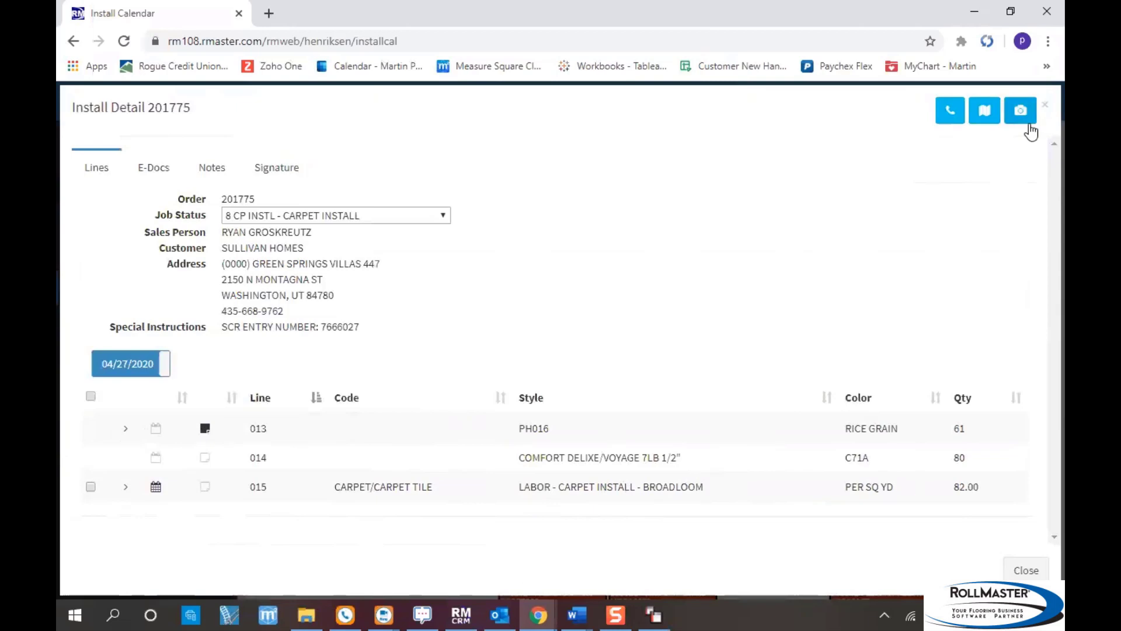
# - Use the camera button in order 201775's Install Detail header
pyautogui.click(1030, 124)
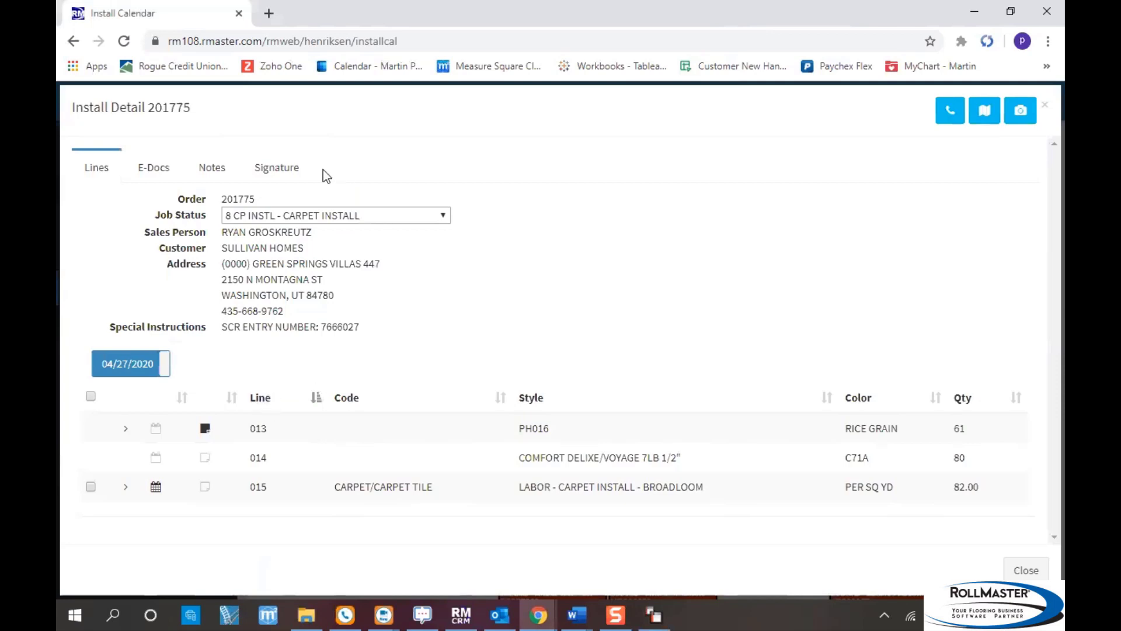
pyautogui.click(215, 173)
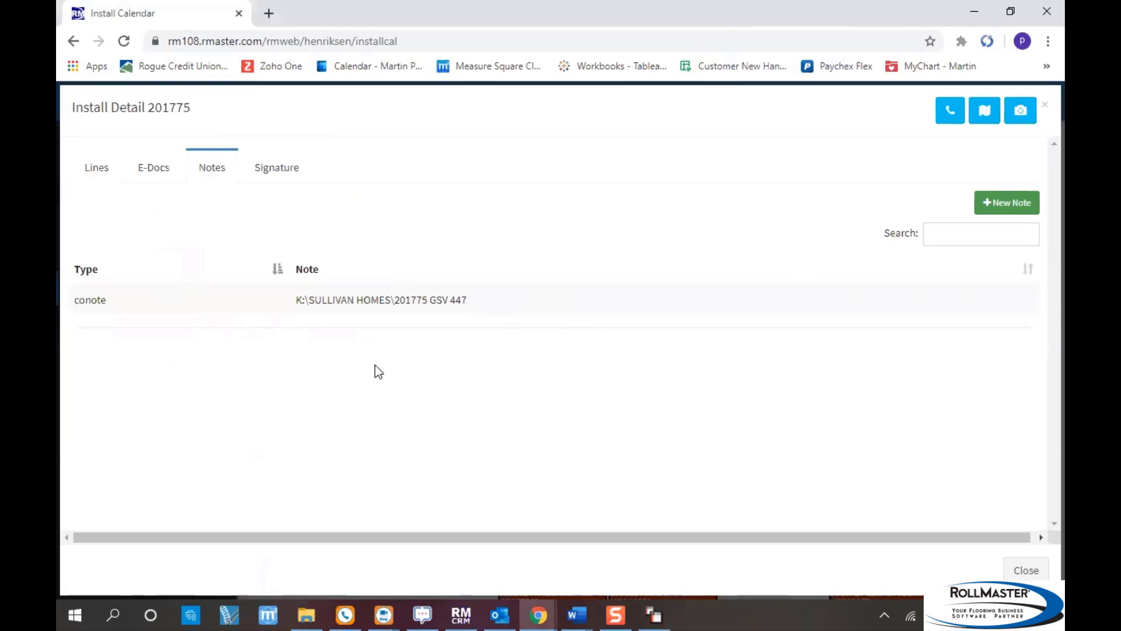
pyautogui.click(1001, 213)
pyautogui.click(204, 220)
pyautogui.write('bdabavlaklvn')
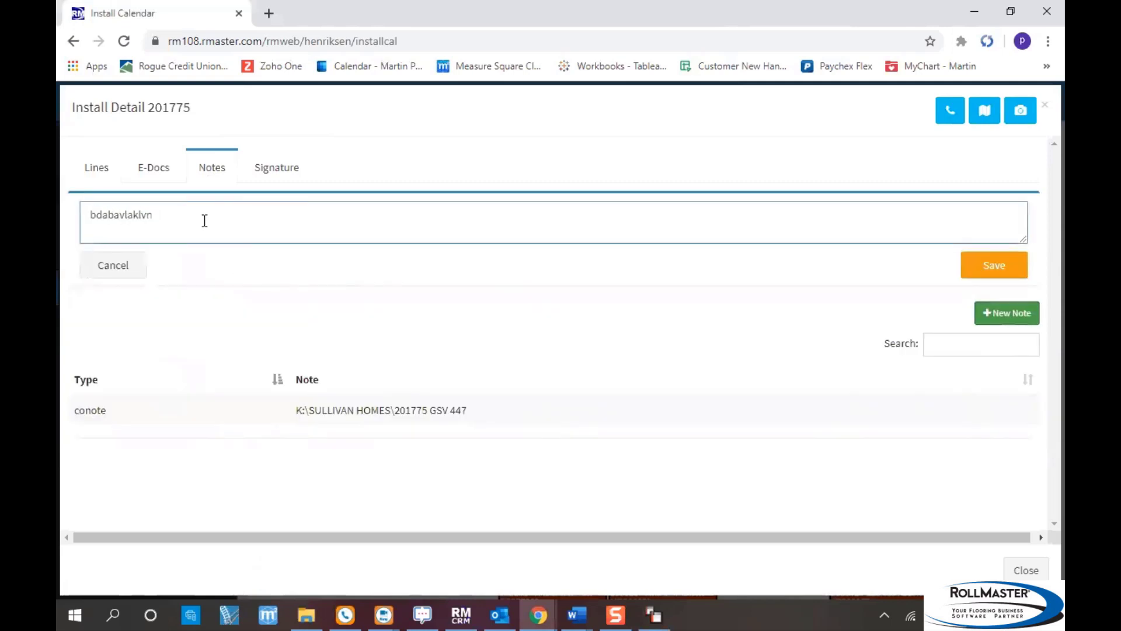
pyautogui.click(101, 266)
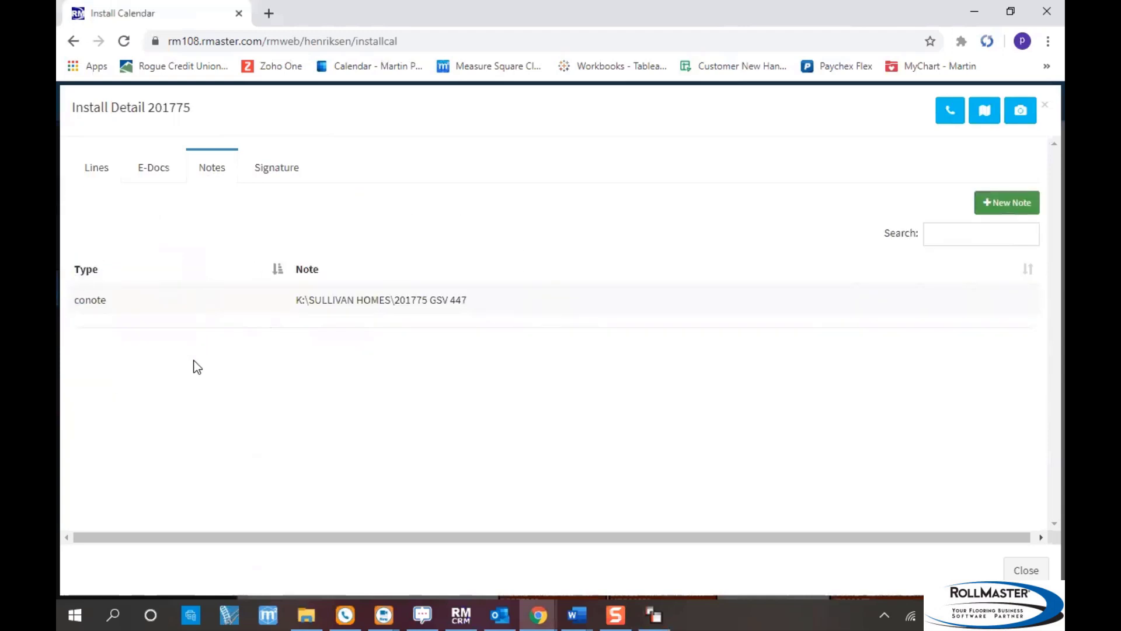
# - Draw a test signature on order 201775's signature pad, then clear it
pyautogui.click(275, 173)
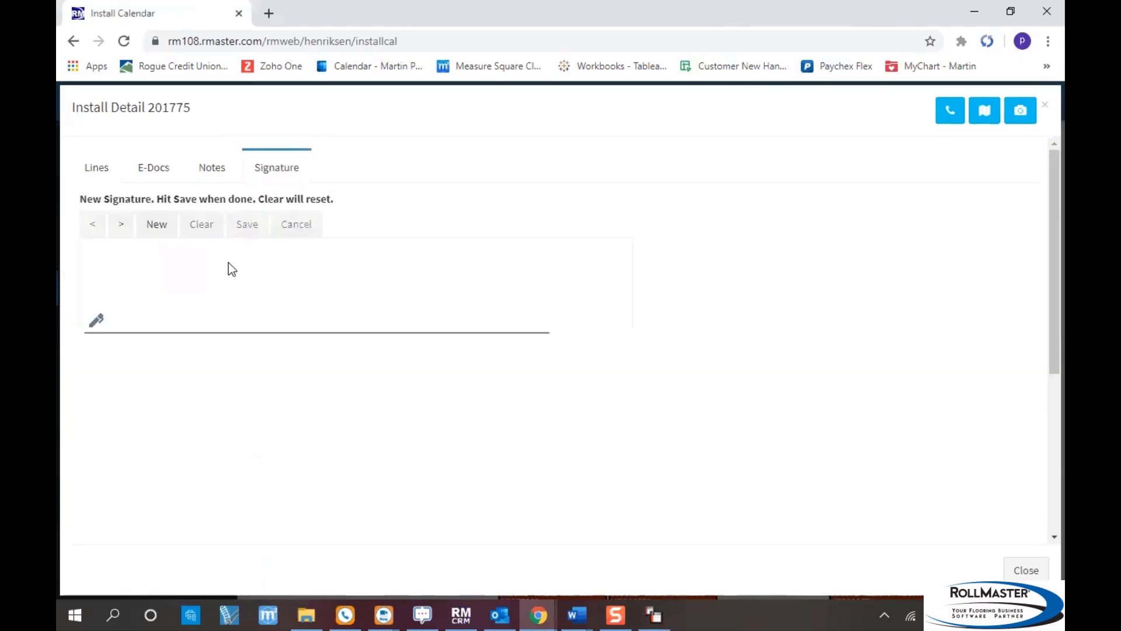
pyautogui.moveTo(184, 314)
pyautogui.mouseDown()
pyautogui.moveTo(240, 286)
pyautogui.moveTo(340, 278)
pyautogui.moveTo(320, 294)
pyautogui.moveTo(397, 303)
pyautogui.mouseUp()
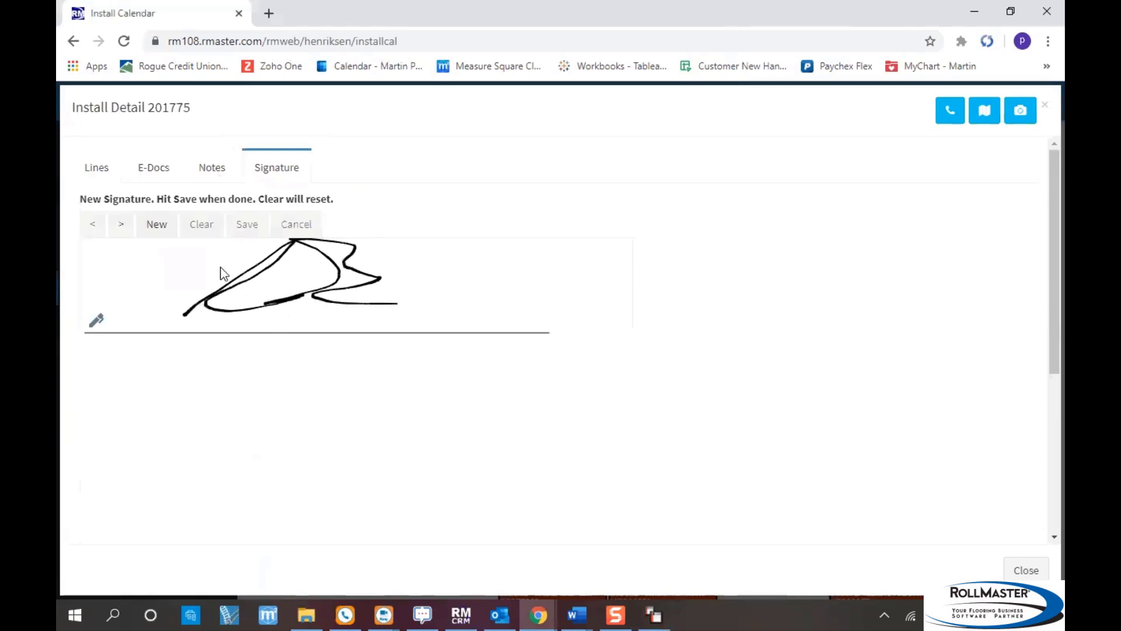
pyautogui.click(202, 224)
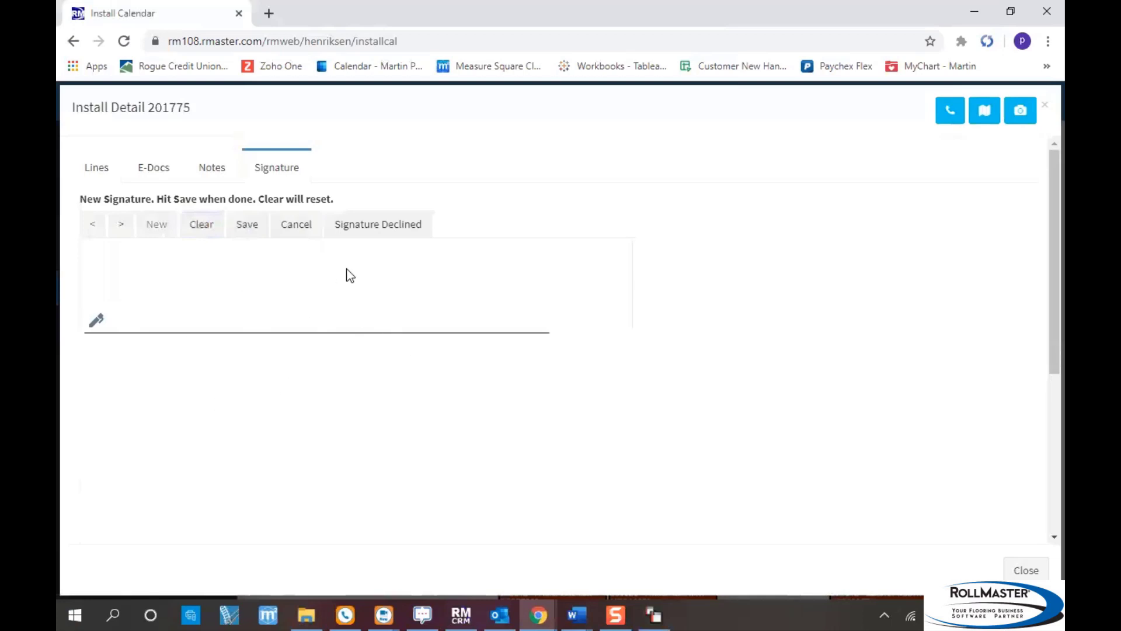
# - View the Green Springs 447 flooring layout PDF from E-Docs through both Main Floor pages
pyautogui.click(150, 171)
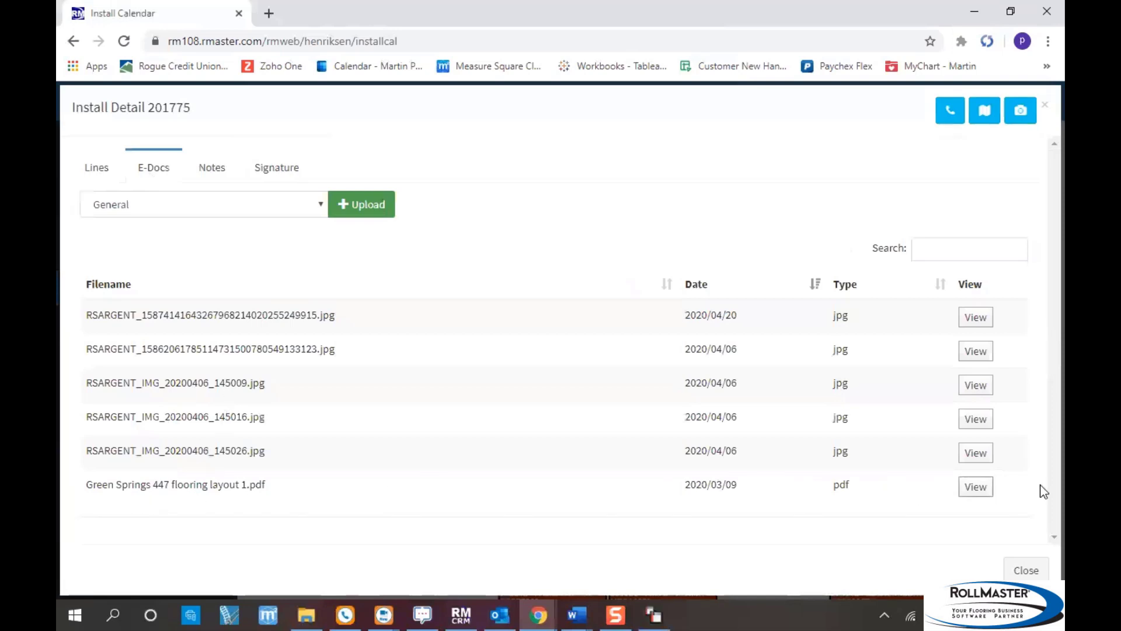
pyautogui.click(980, 490)
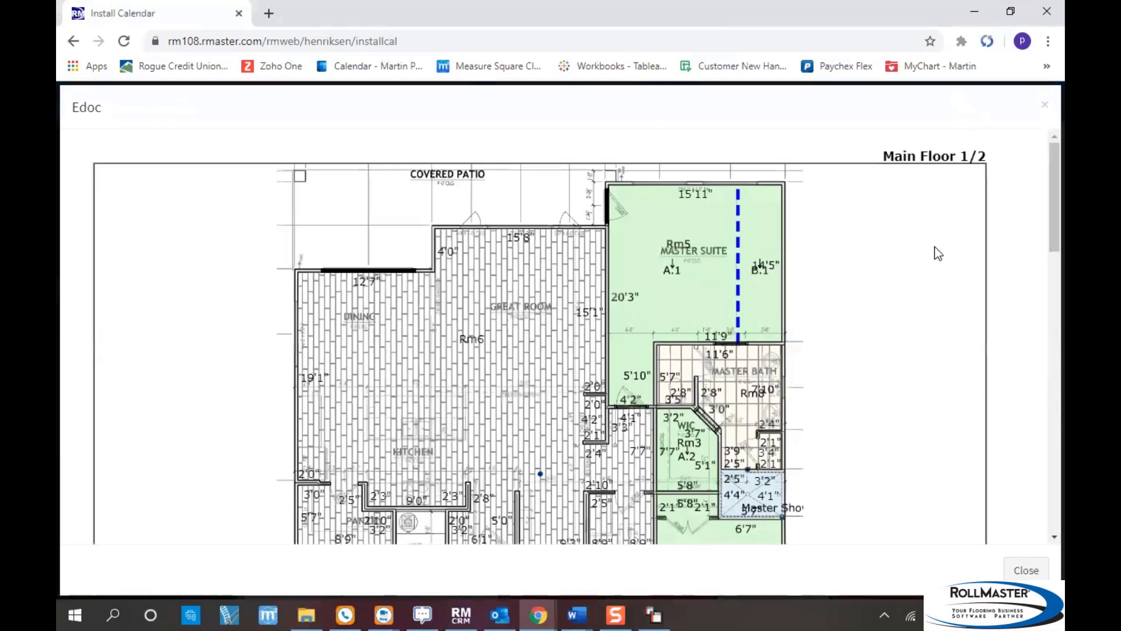
pyautogui.scroll(-3, 661, 265)
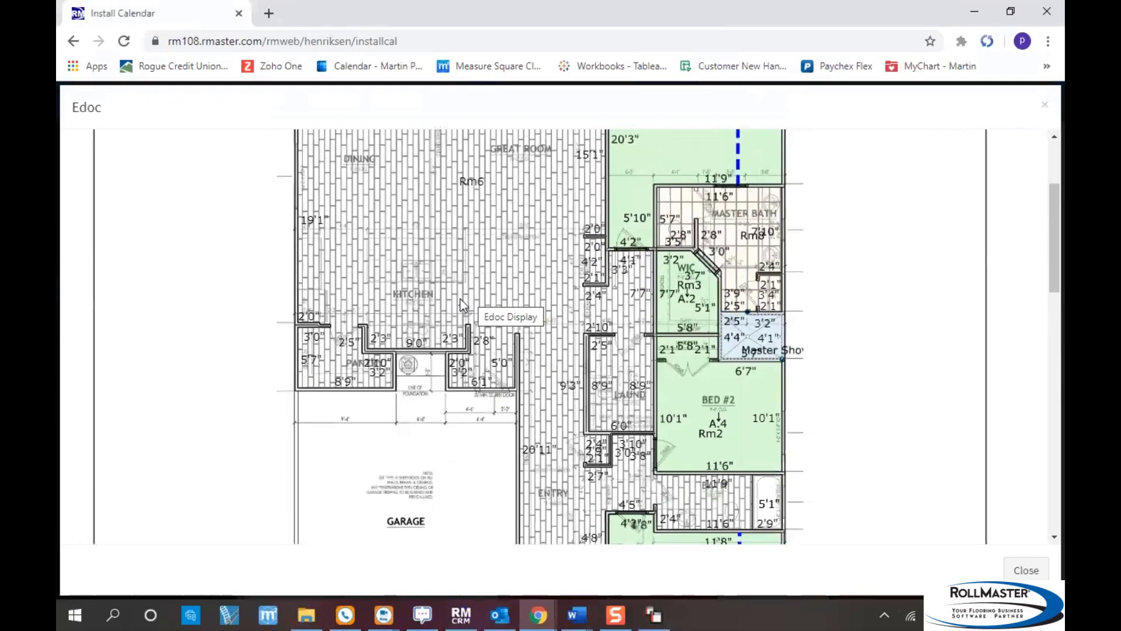
pyautogui.scroll(-1, 460, 299)
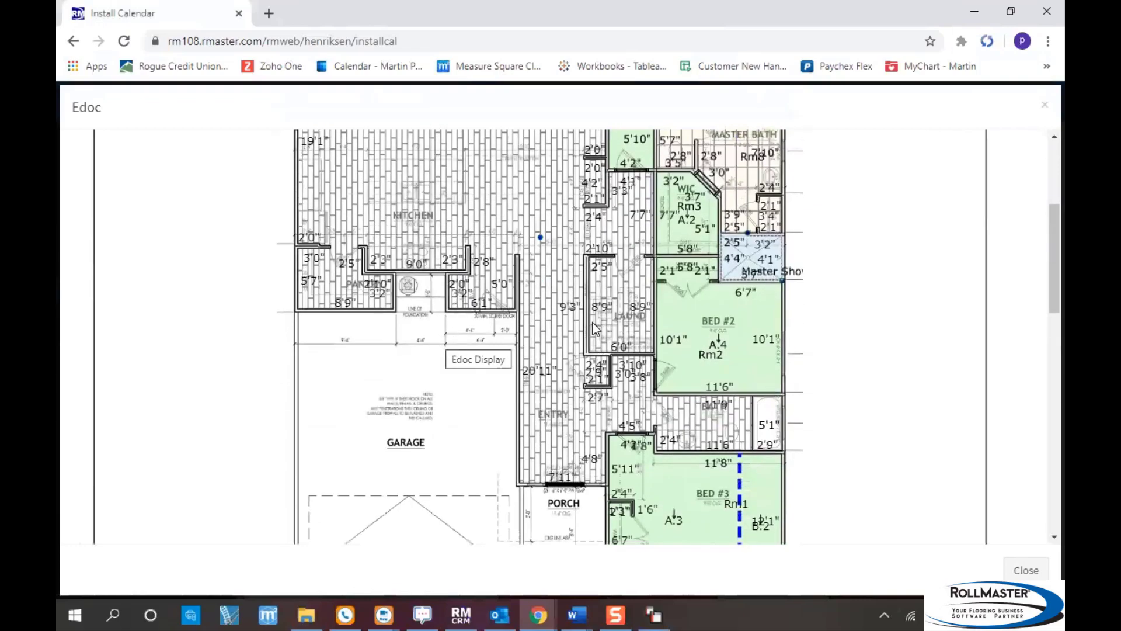
pyautogui.scroll(-1, 576, 332)
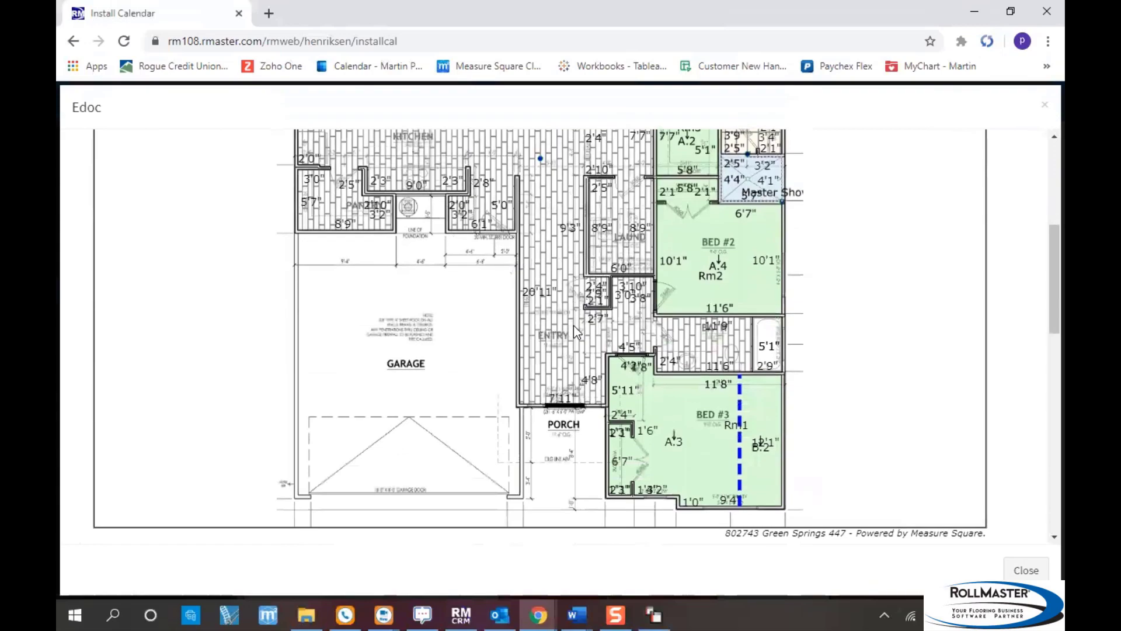
pyautogui.scroll(-4, 575, 329)
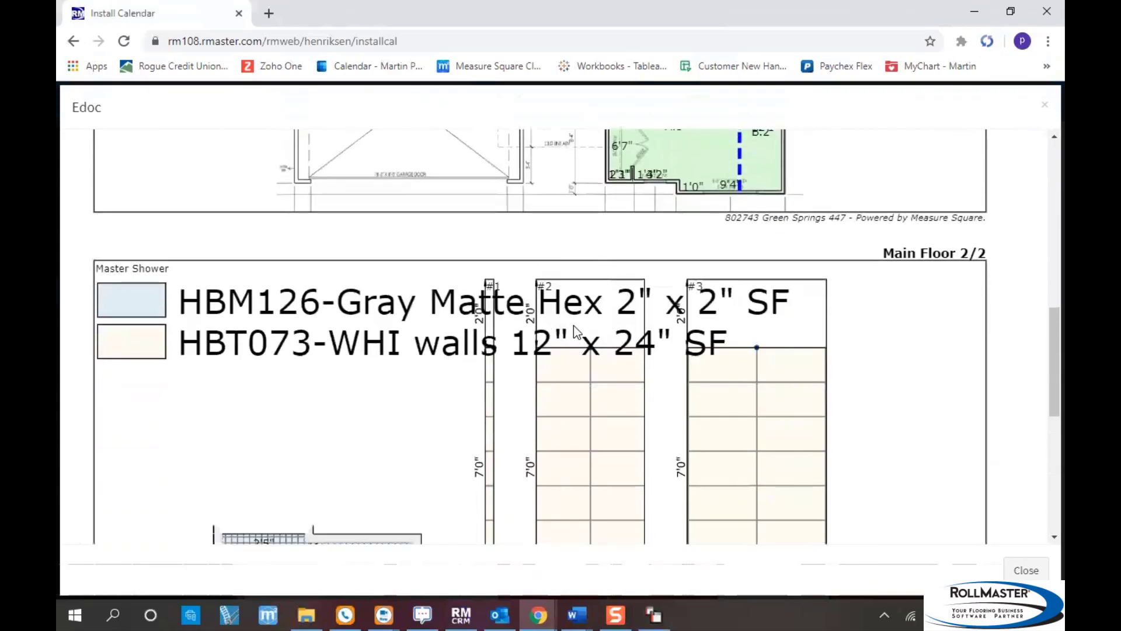
pyautogui.scroll(2, 574, 329)
pyautogui.scroll(5, 573, 325)
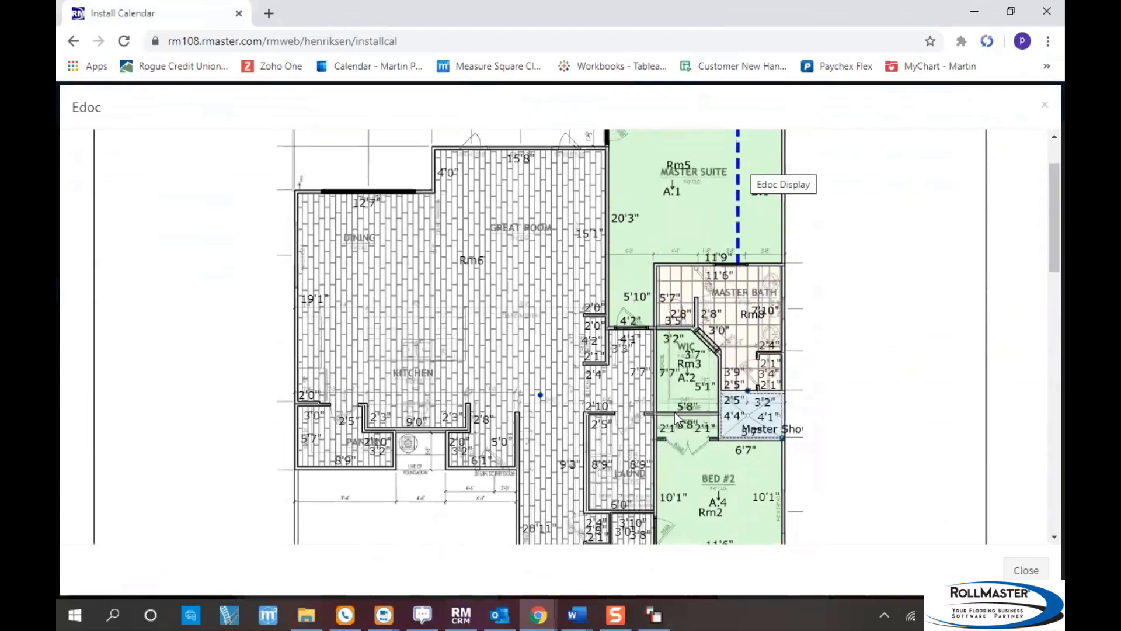
pyautogui.scroll(-1, 675, 413)
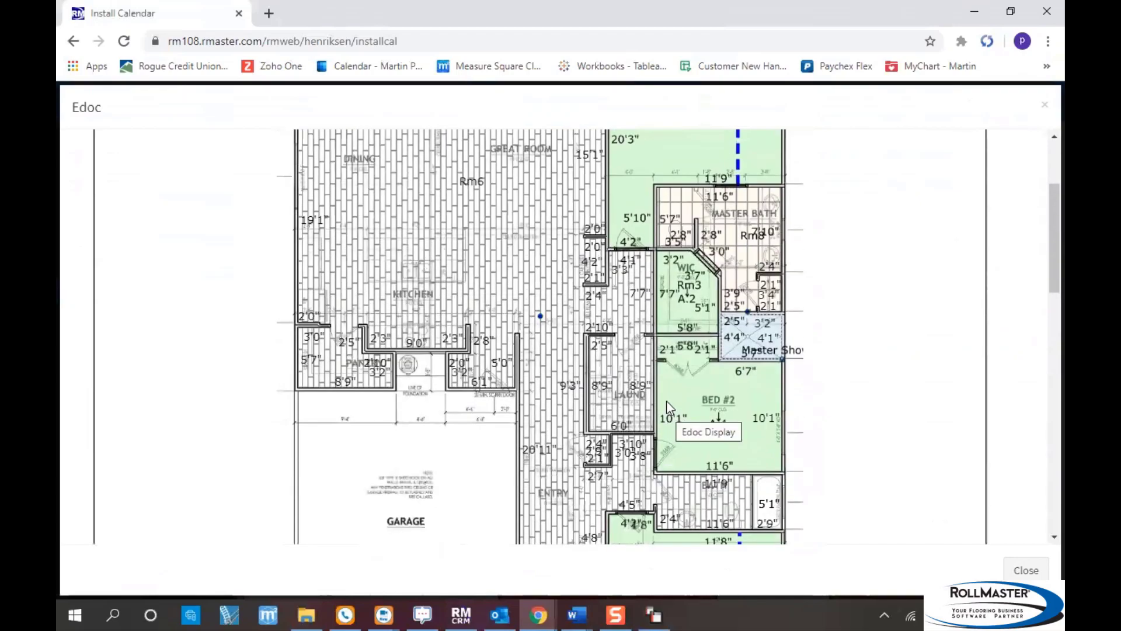
pyautogui.scroll(-2, 763, 439)
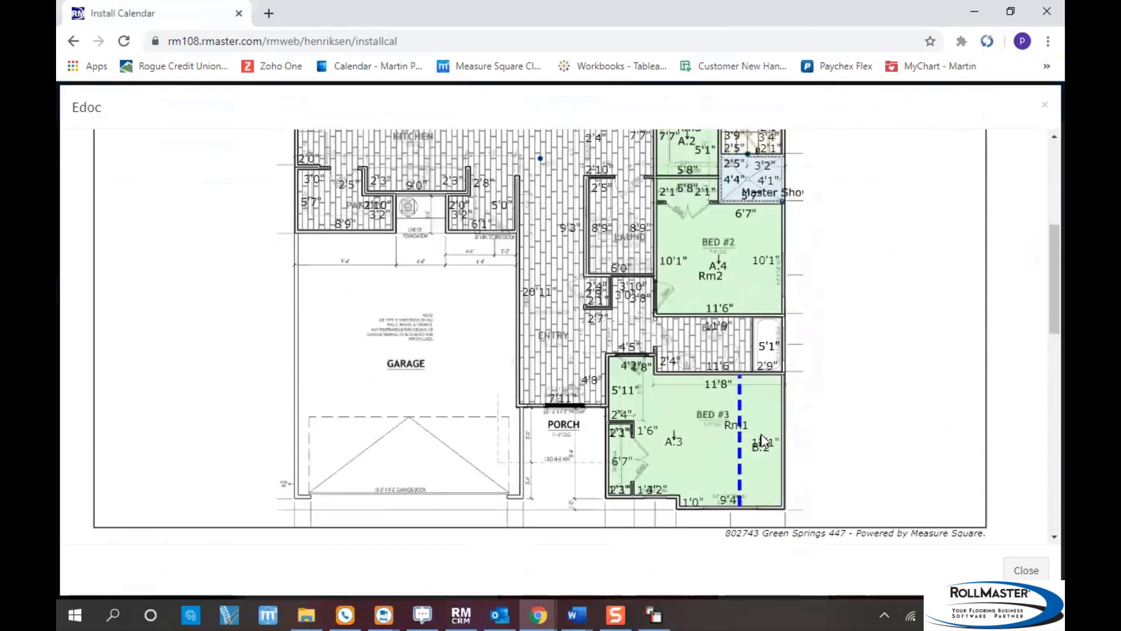
pyautogui.scroll(-3, 760, 443)
pyautogui.scroll(-1, 602, 395)
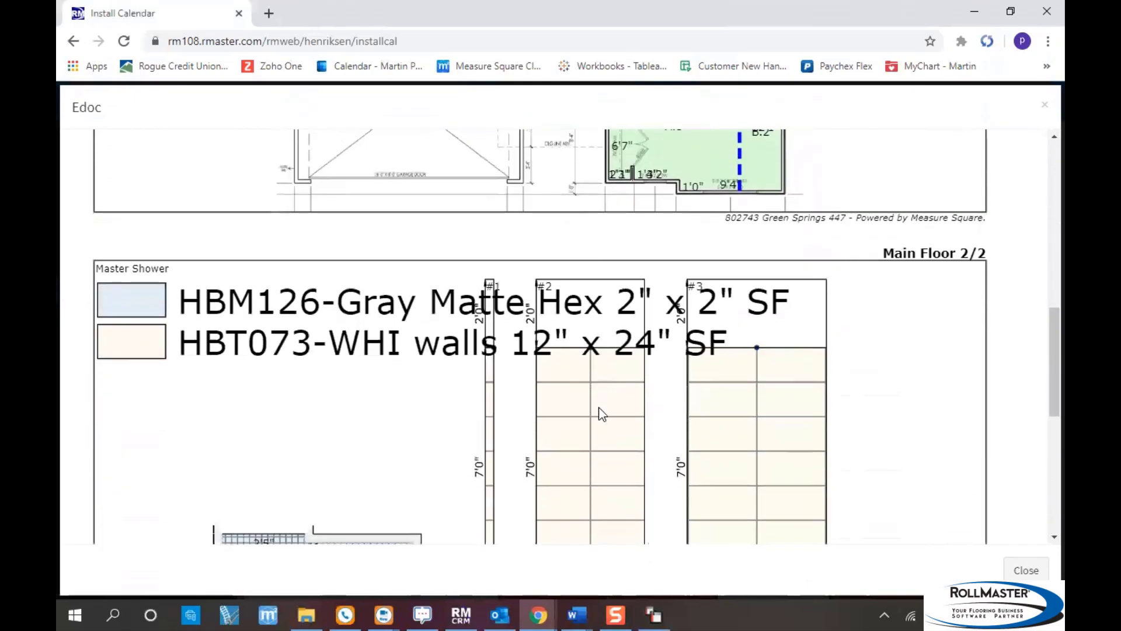
pyautogui.scroll(-2, 617, 435)
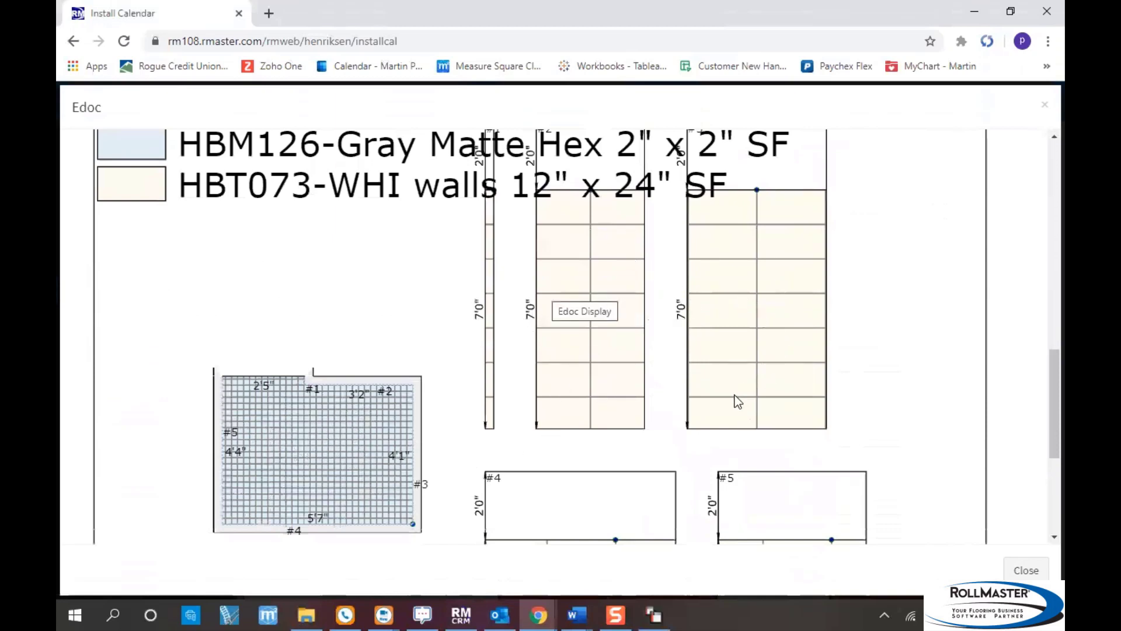
pyautogui.scroll(-4, 735, 393)
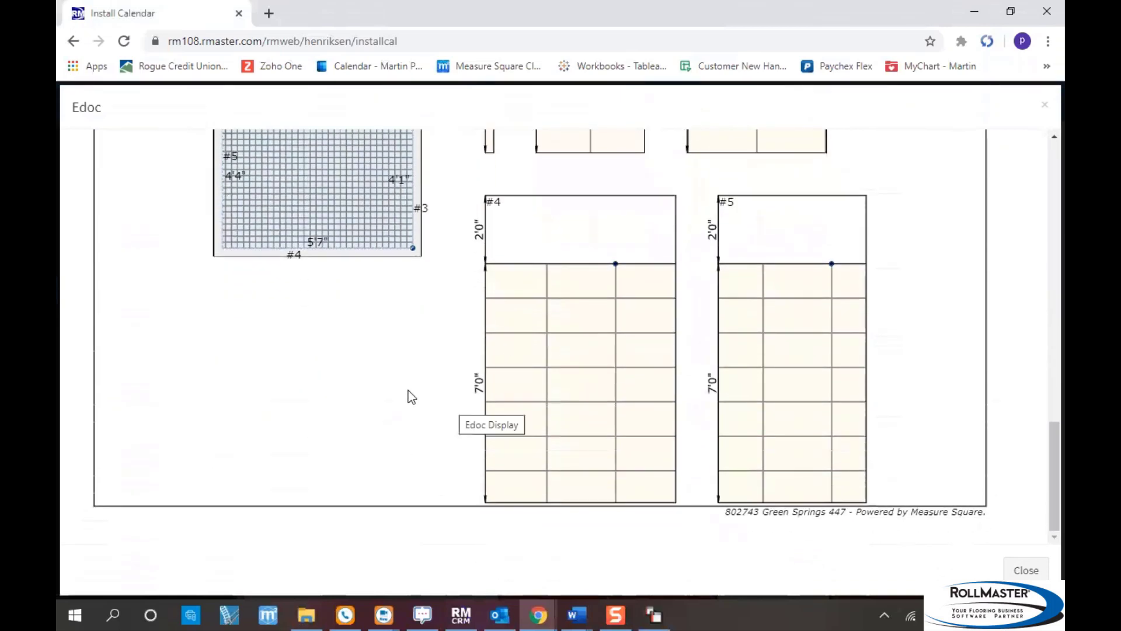
pyautogui.scroll(7, 406, 390)
pyautogui.scroll(10, 429, 390)
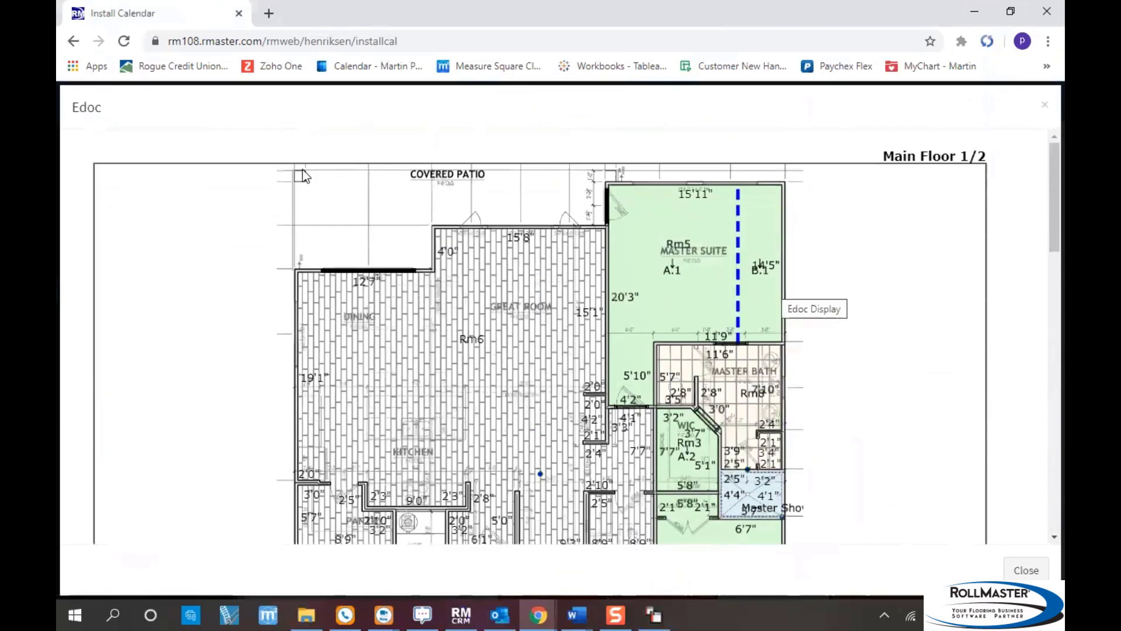
# - Close the floor plan viewer, view a jpg photo from E-Docs, and close it
pyautogui.click(1046, 107)
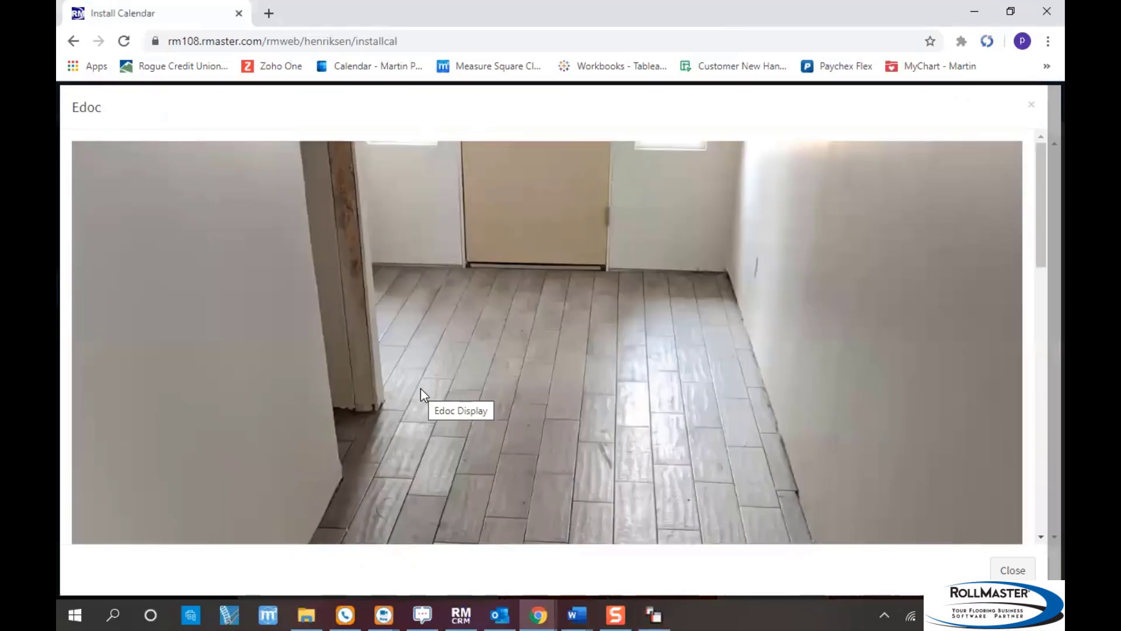
pyautogui.scroll(-3, 566, 385)
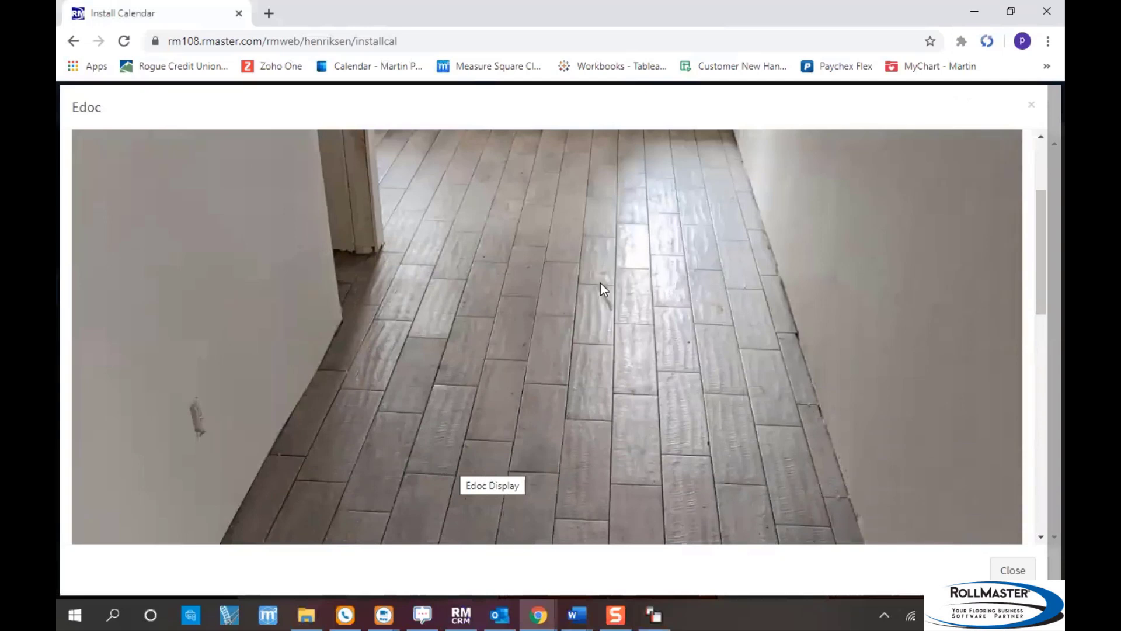
pyautogui.click(1032, 104)
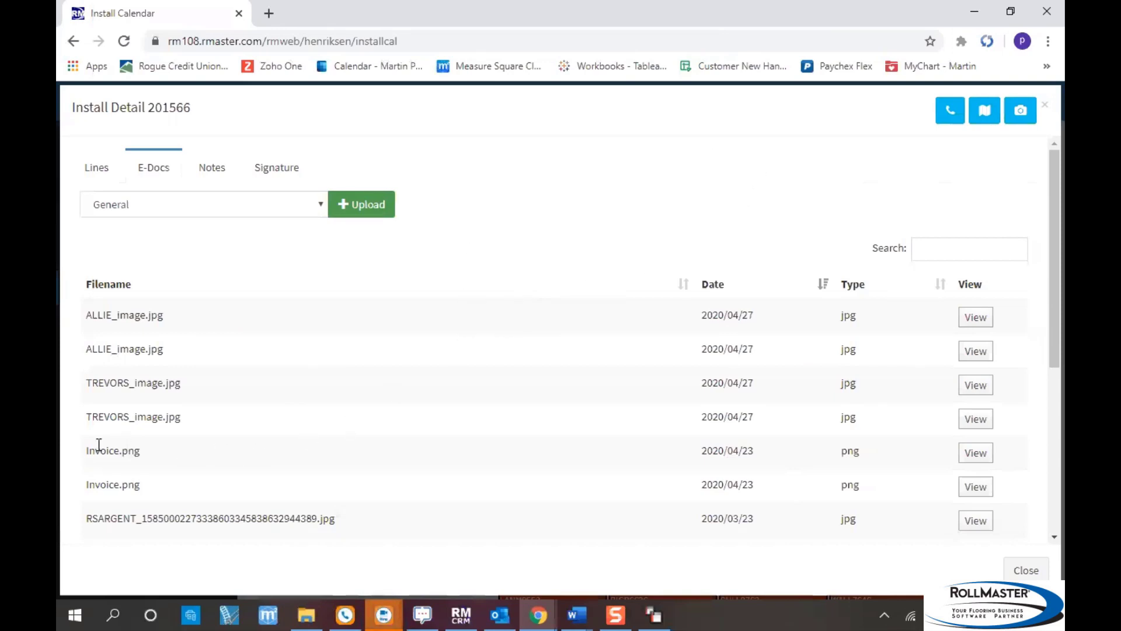
pyautogui.click(975, 454)
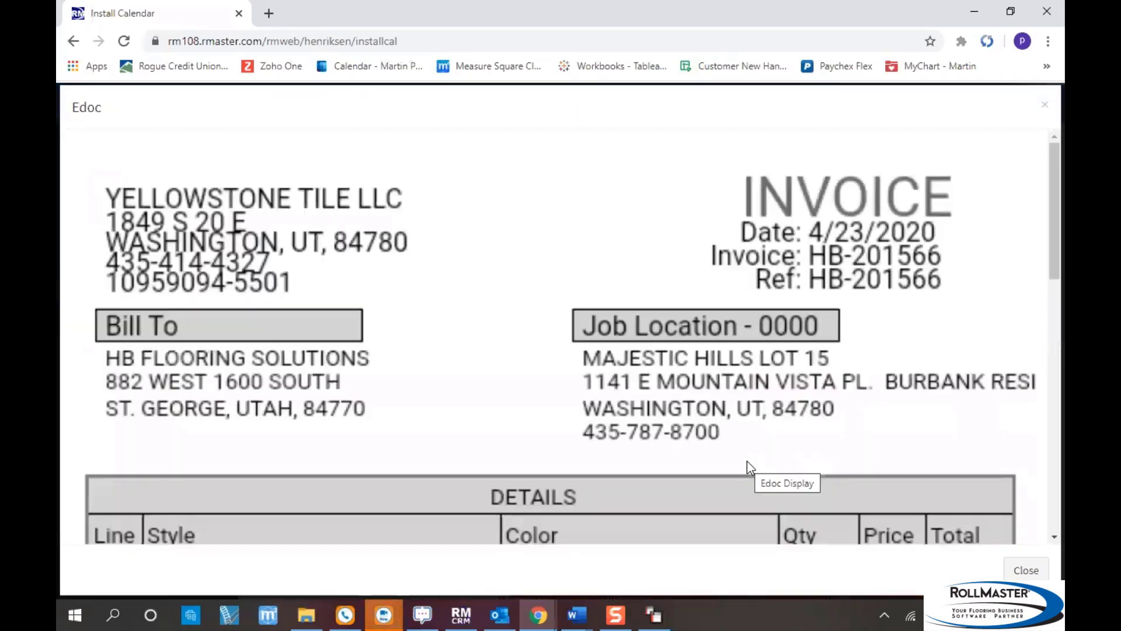
pyautogui.scroll(-1, 260, 242)
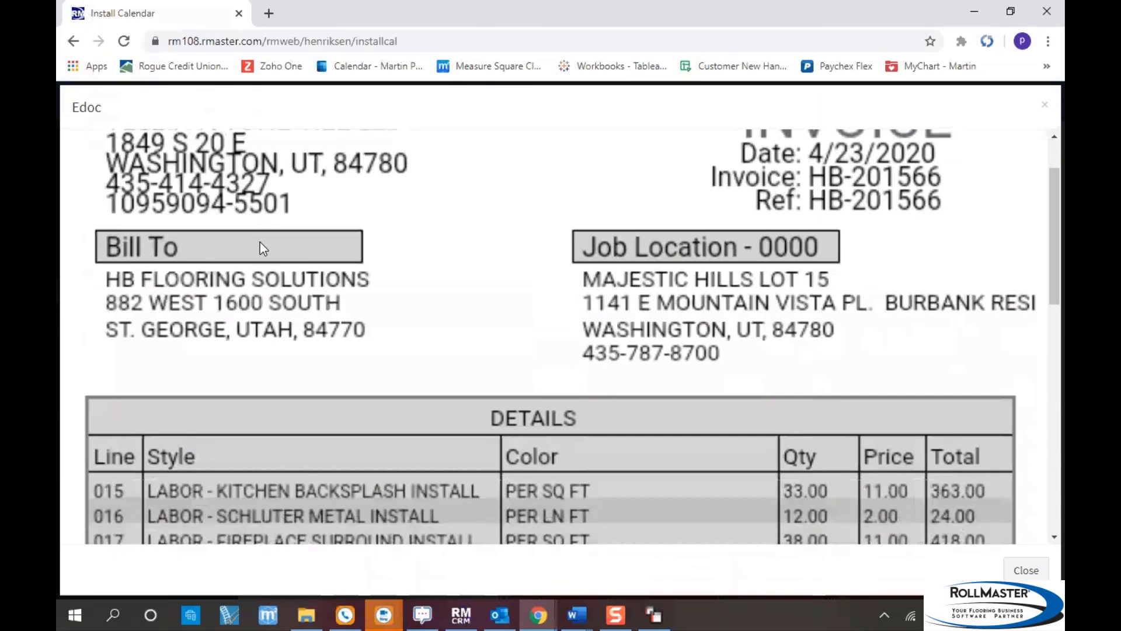
pyautogui.scroll(-4, 233, 308)
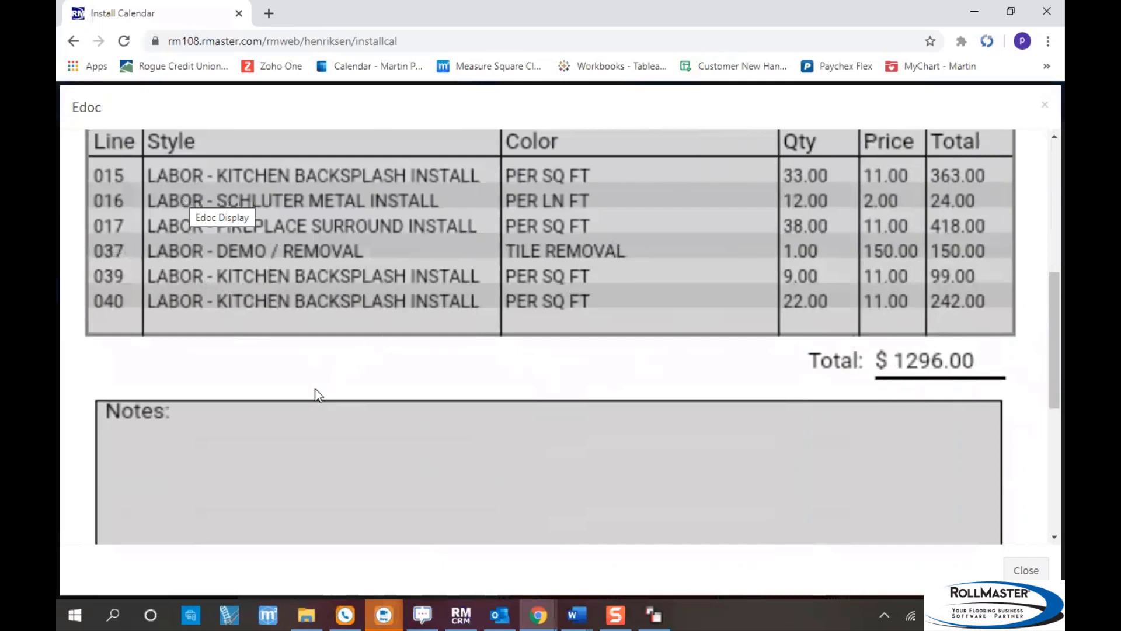
pyautogui.scroll(-1, 201, 424)
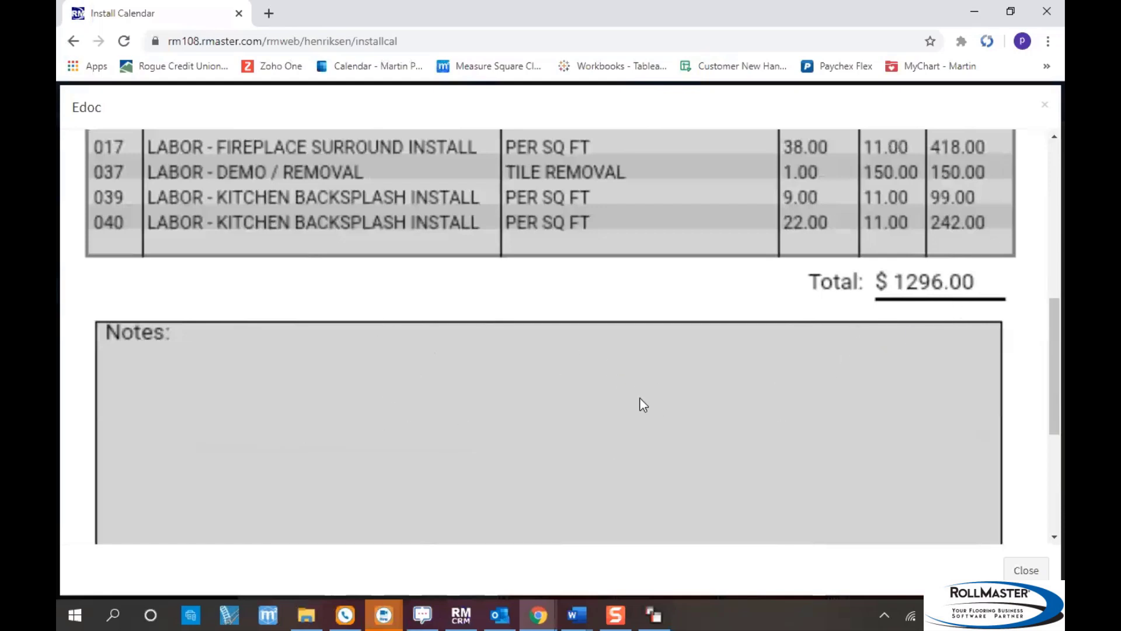
pyautogui.scroll(1, 640, 399)
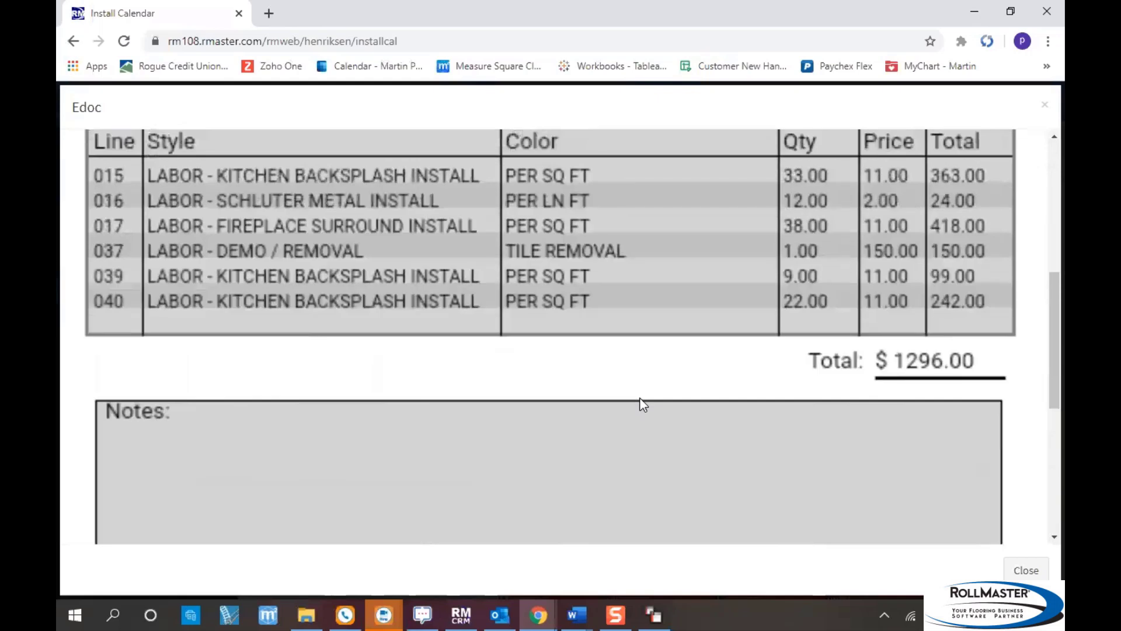
pyautogui.scroll(1, 642, 403)
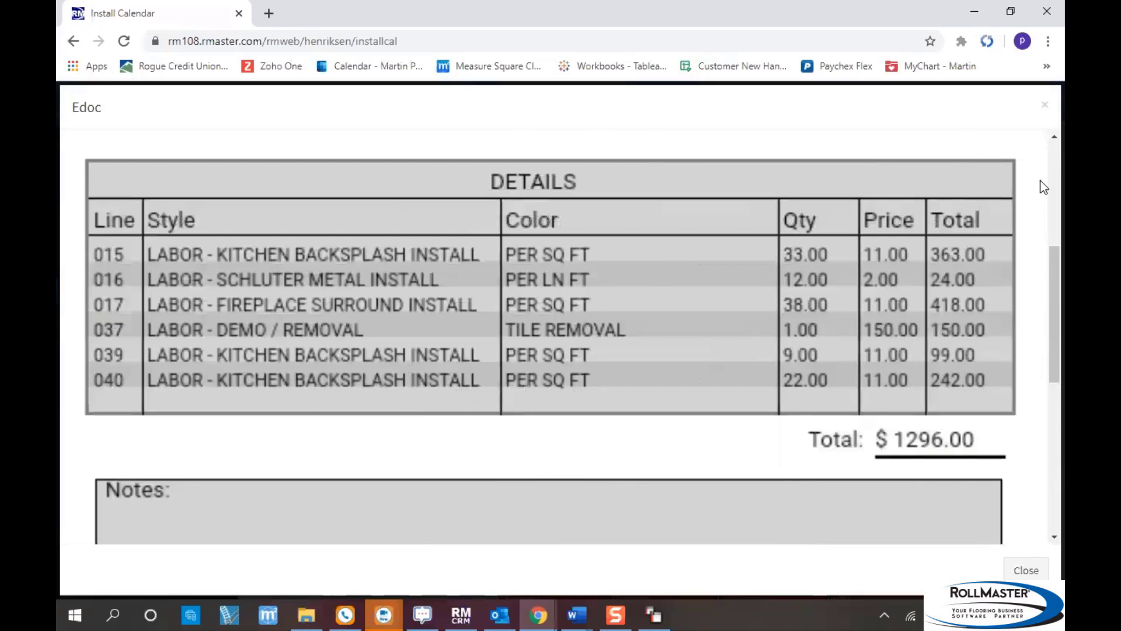
pyautogui.click(1044, 105)
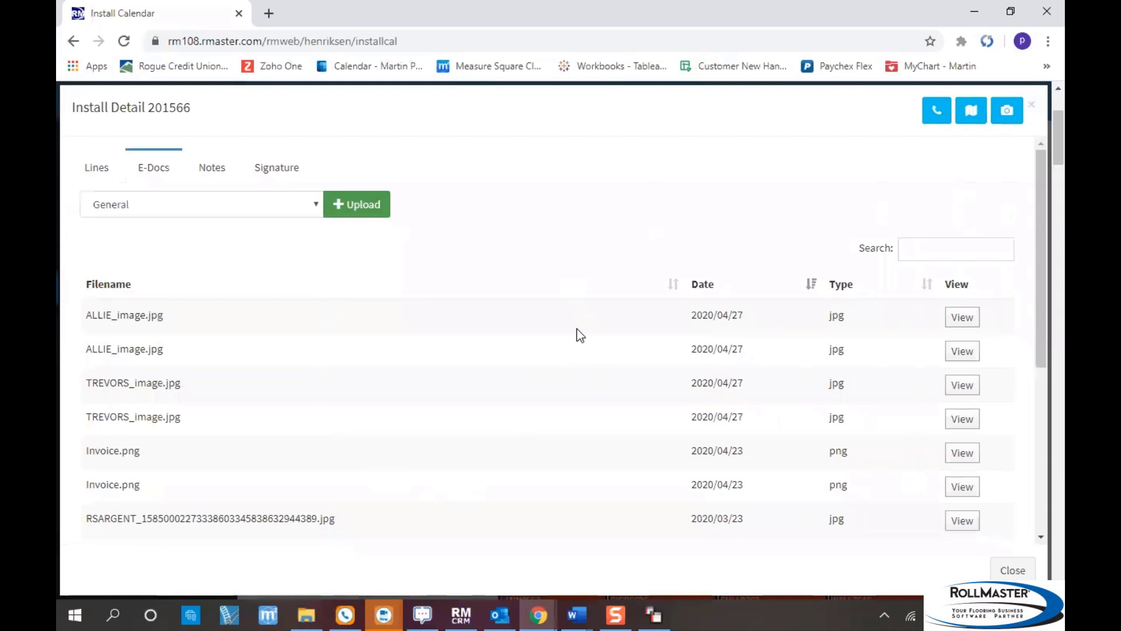
# - Close Install Detail 201566 and scroll through the 4/19–4/25 install week grid
pyautogui.click(1032, 105)
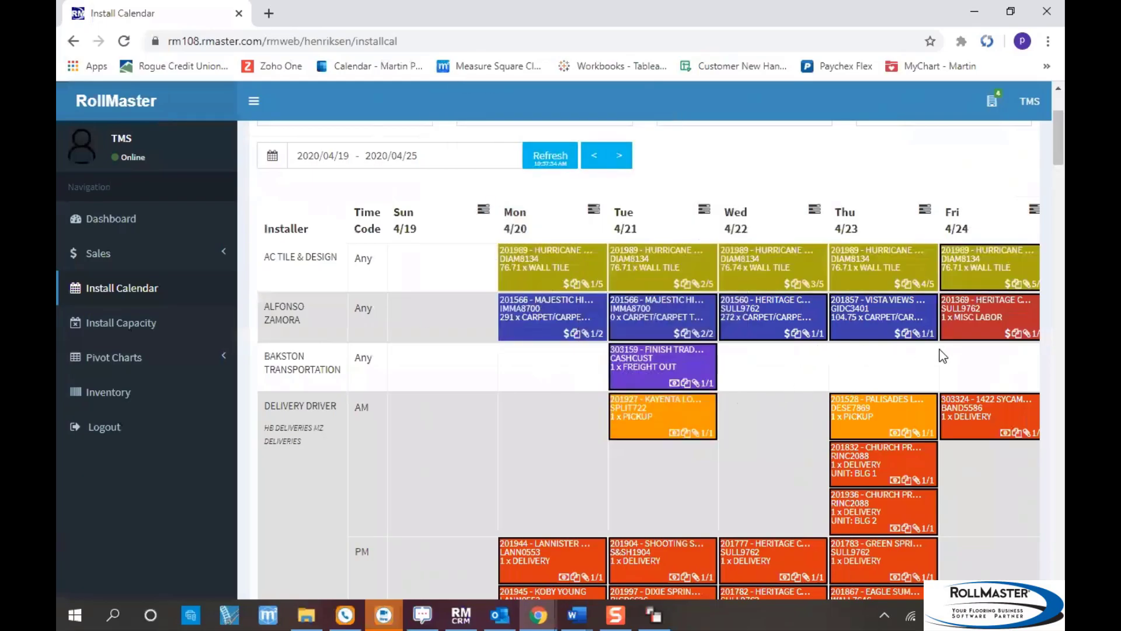
pyautogui.scroll(-1, 420, 431)
pyautogui.scroll(-2, 419, 432)
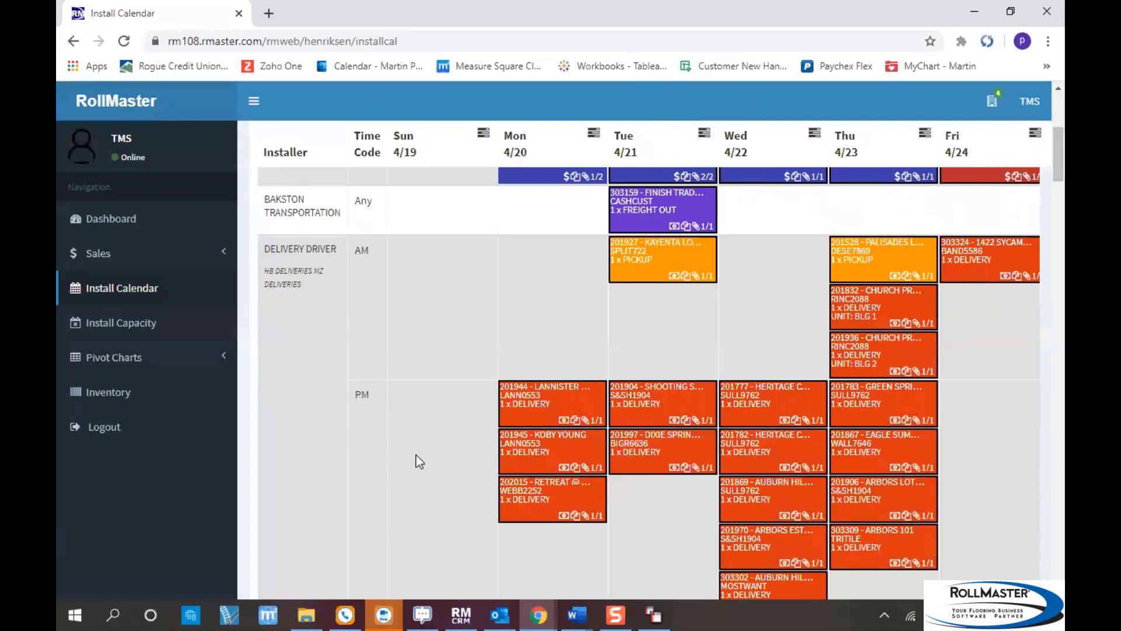
pyautogui.moveTo(746, 528)
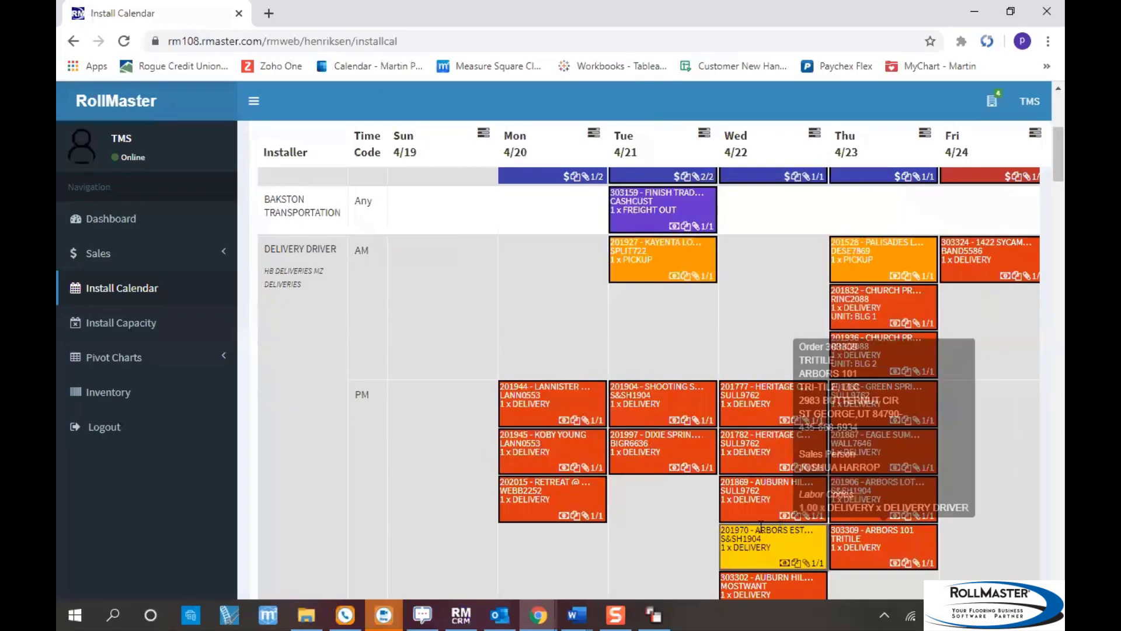
pyautogui.scroll(-4, 338, 412)
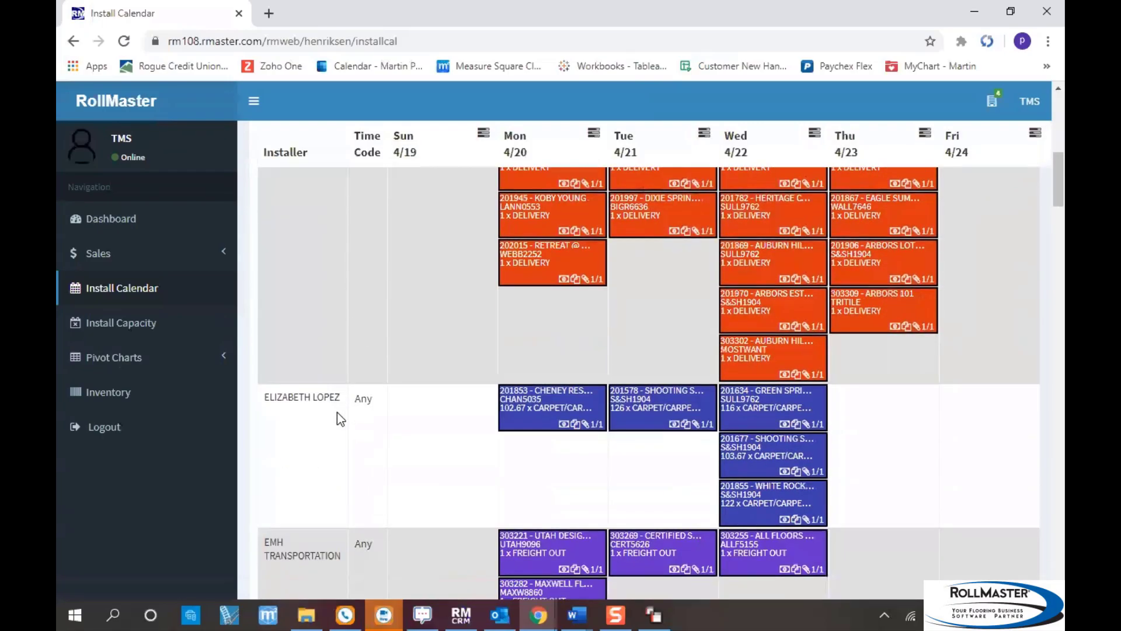
pyautogui.scroll(-1, 337, 412)
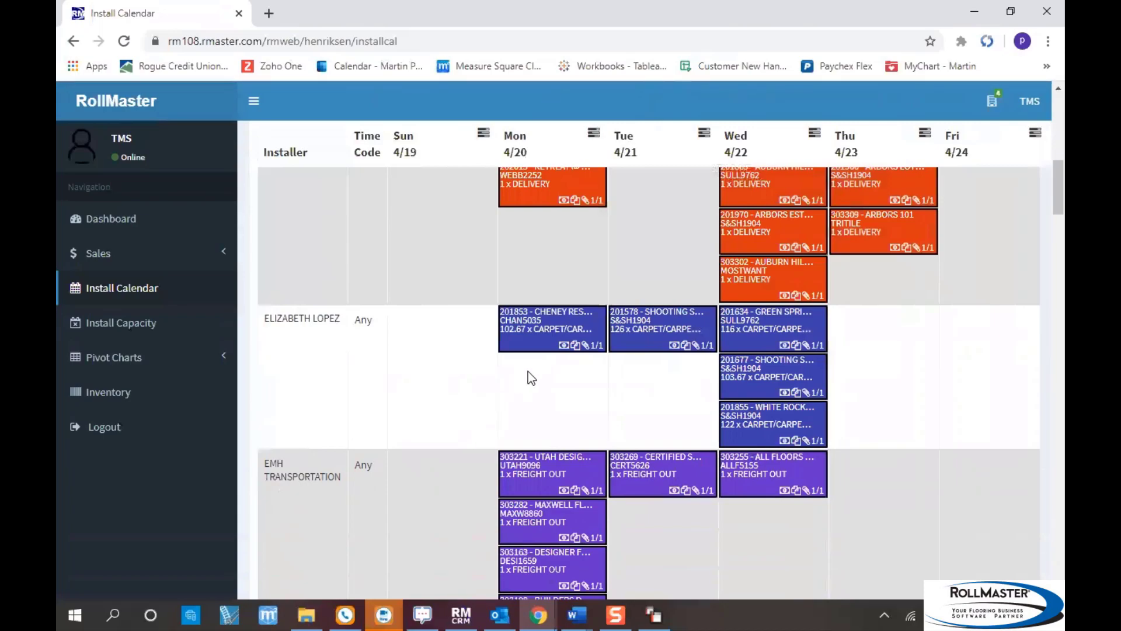
pyautogui.moveTo(560, 342)
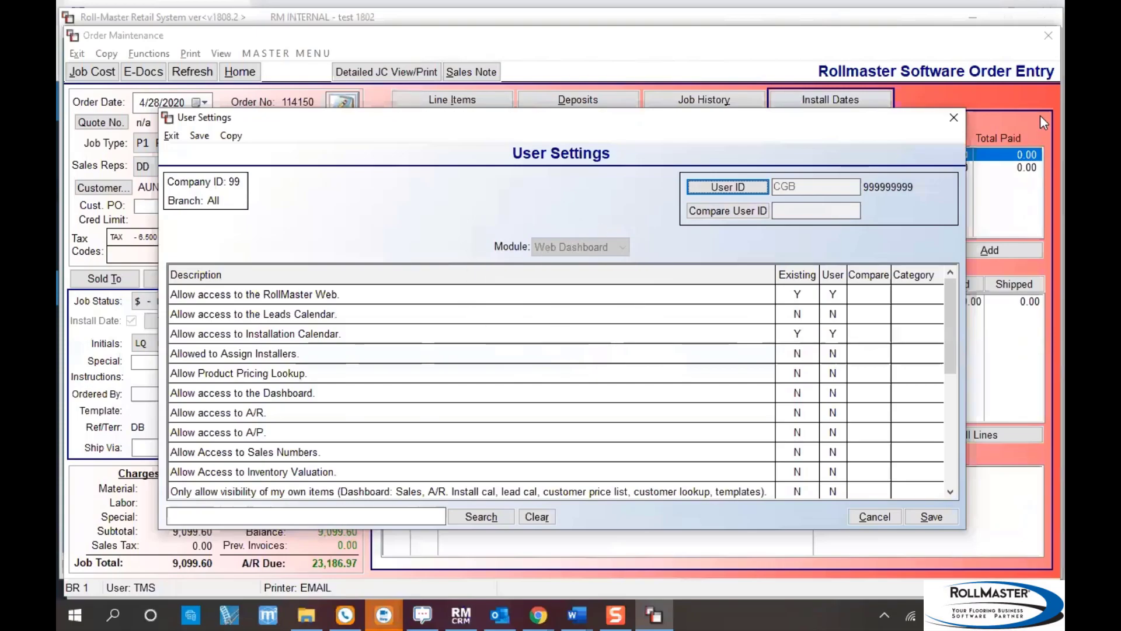
# - Cancel the current User Settings and switch to User Web Dashboard permissions
pyautogui.click(875, 516)
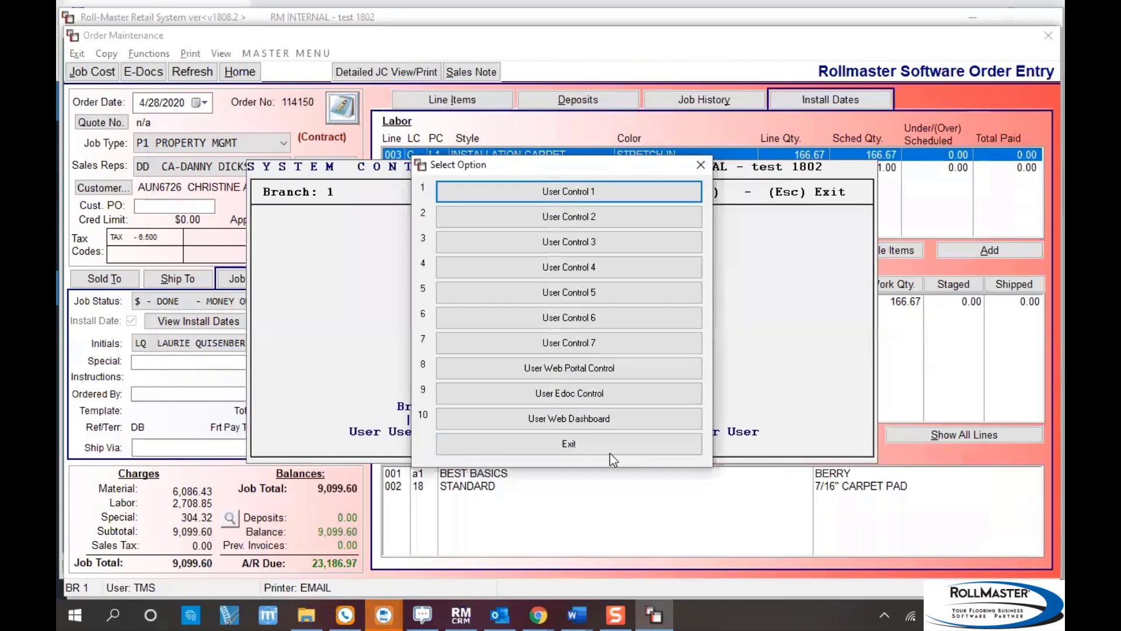
pyautogui.click(569, 425)
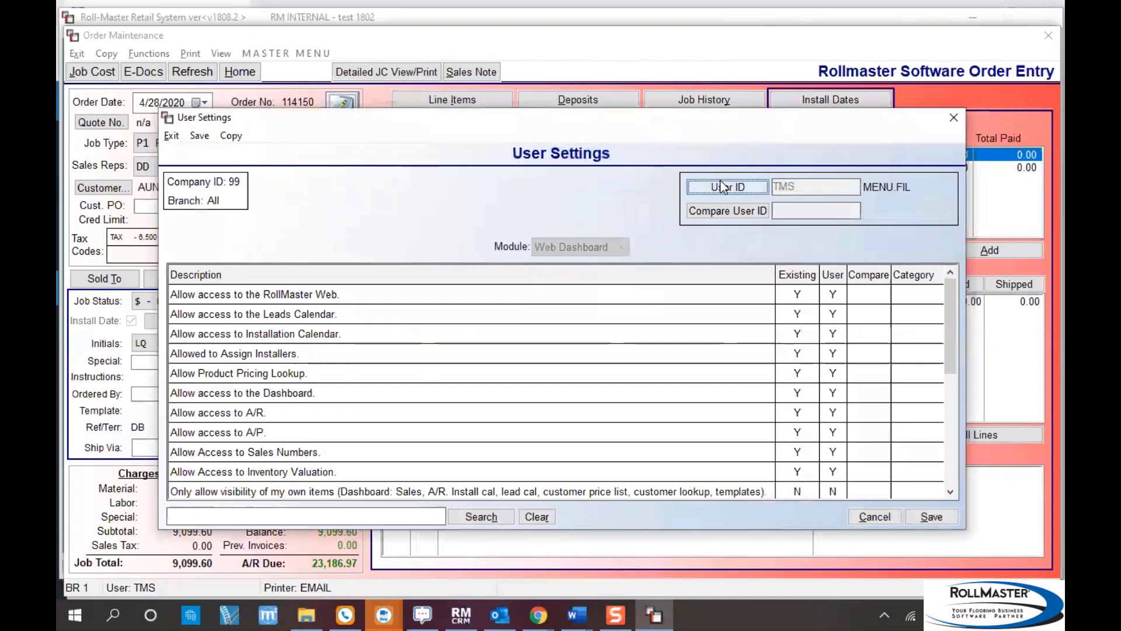
# - Load the installer user's web permissions by picking their ID in User Selection
pyautogui.click(707, 185)
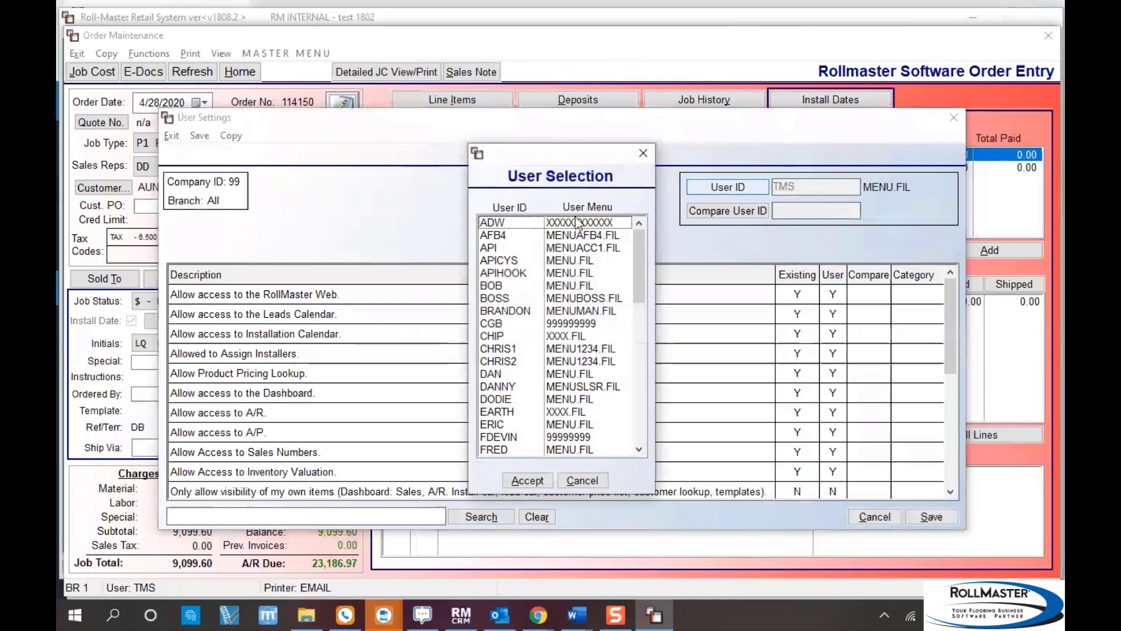
pyautogui.click(562, 325)
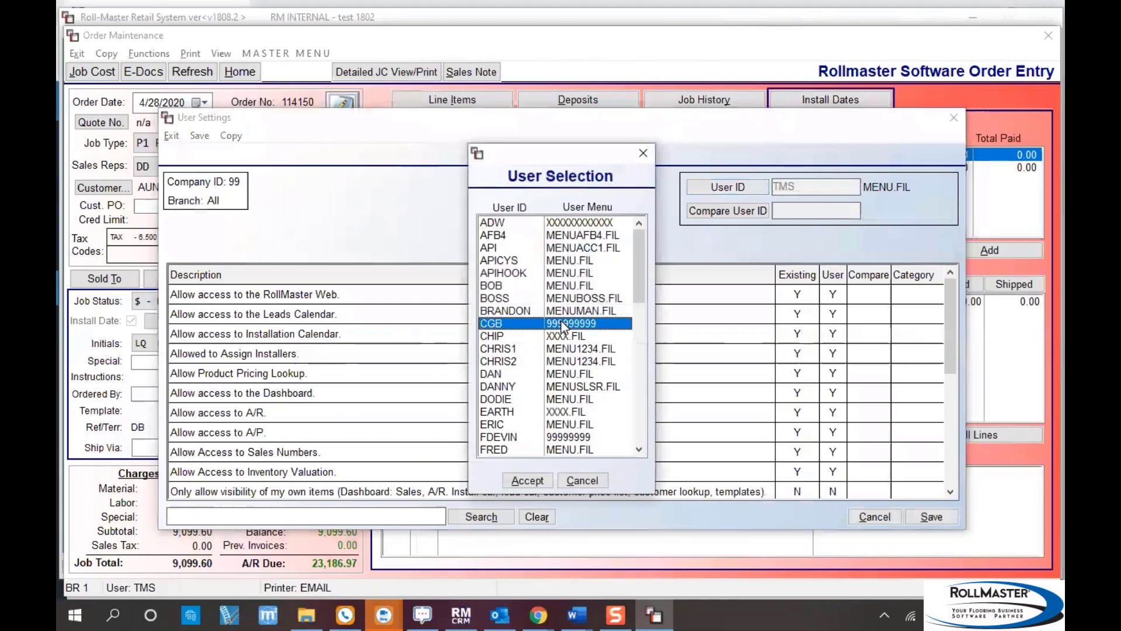
pyautogui.click(528, 481)
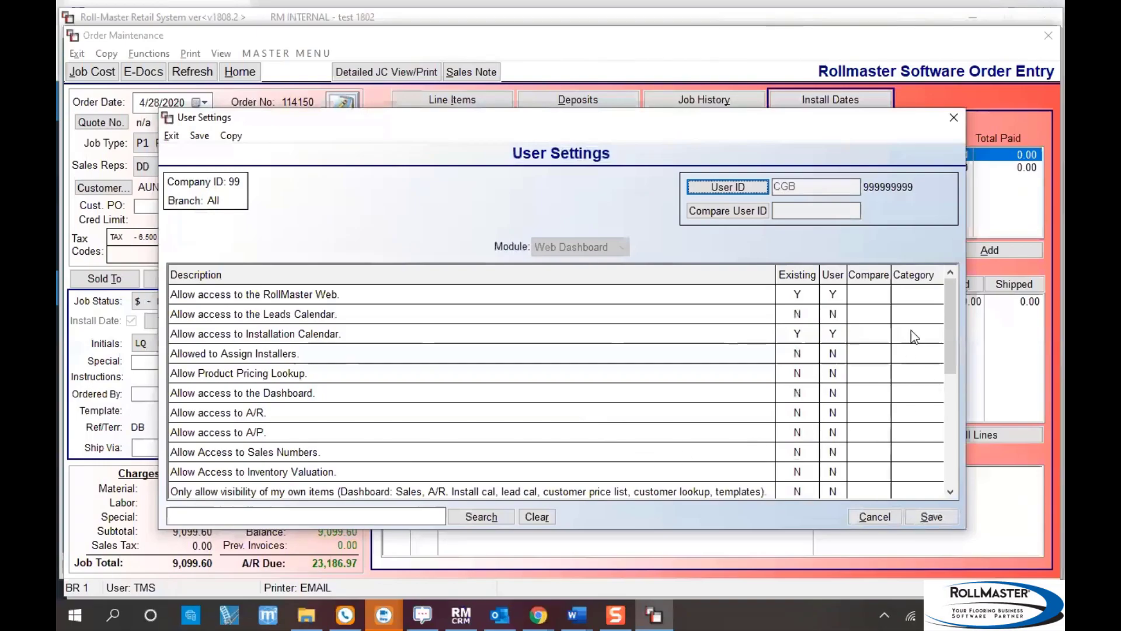
# - Set the installer's Limit Calendar View user value to 7 days
pyautogui.moveTo(948, 293); pyautogui.dragTo(944, 357)
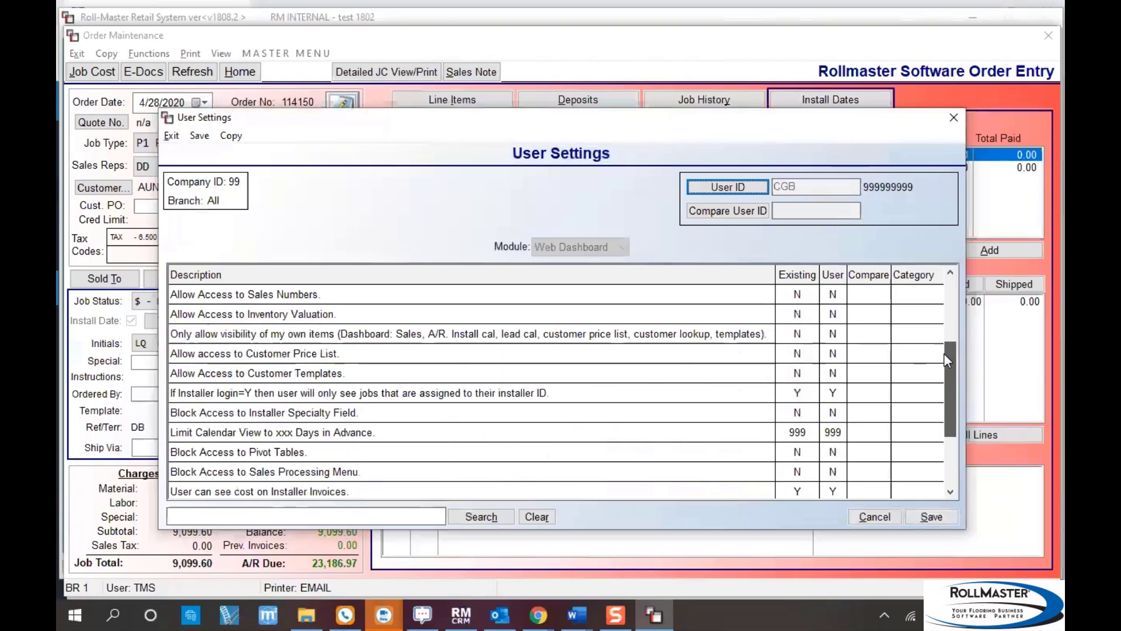
pyautogui.click(834, 443)
pyautogui.write('7')
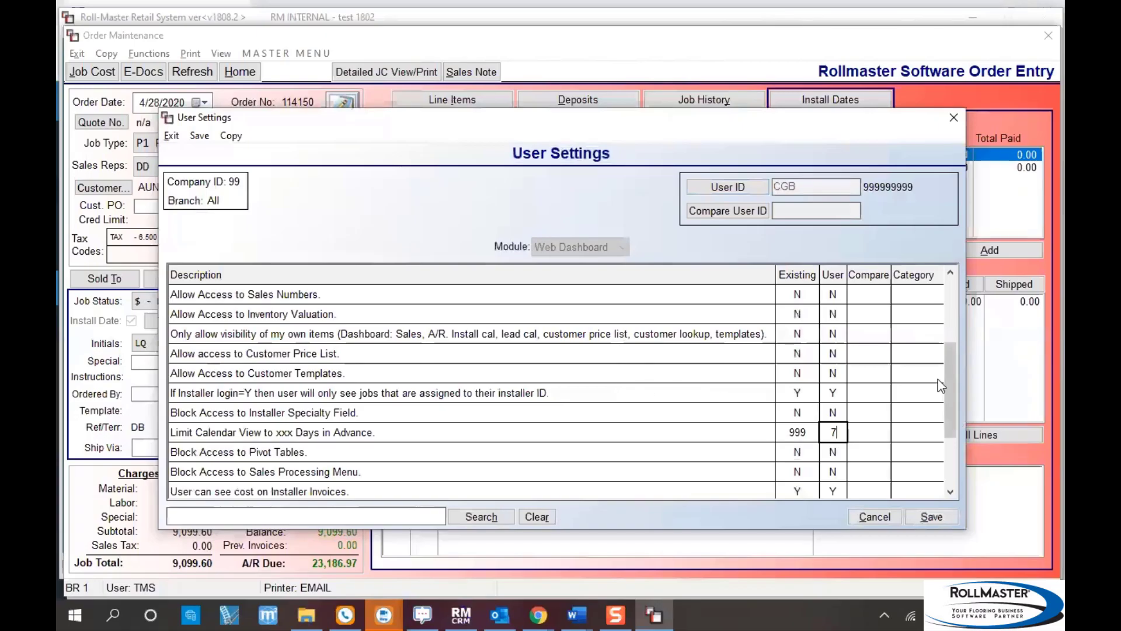
pyautogui.moveTo(944, 373); pyautogui.dragTo(944, 412)
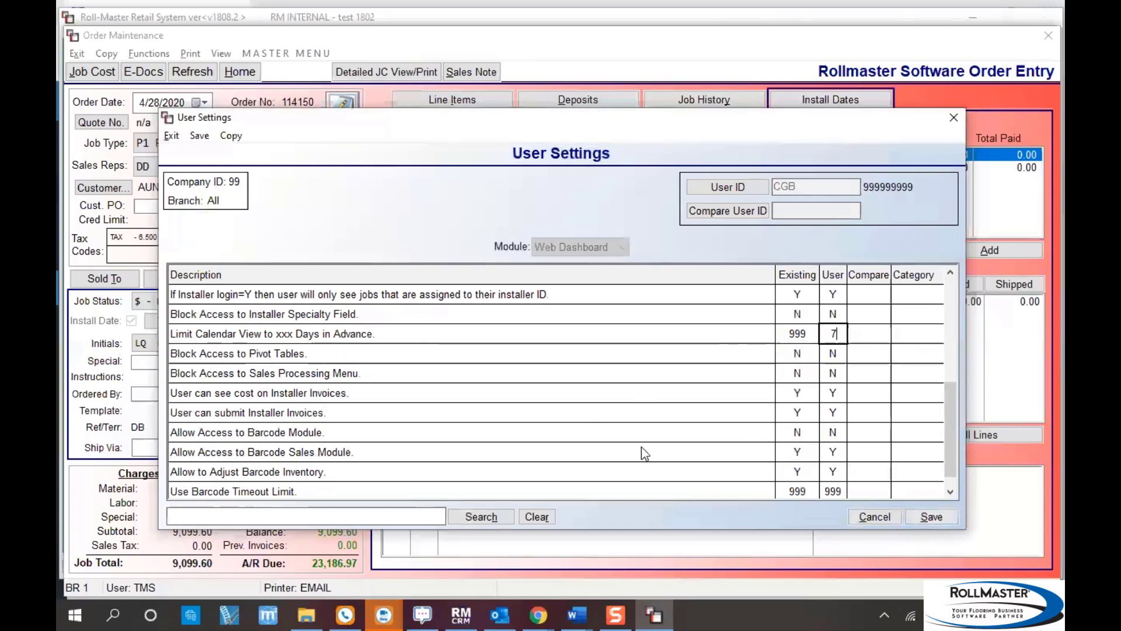
# - Save the web settings, acknowledge the confirmation and close User Settings
pyautogui.click(932, 518)
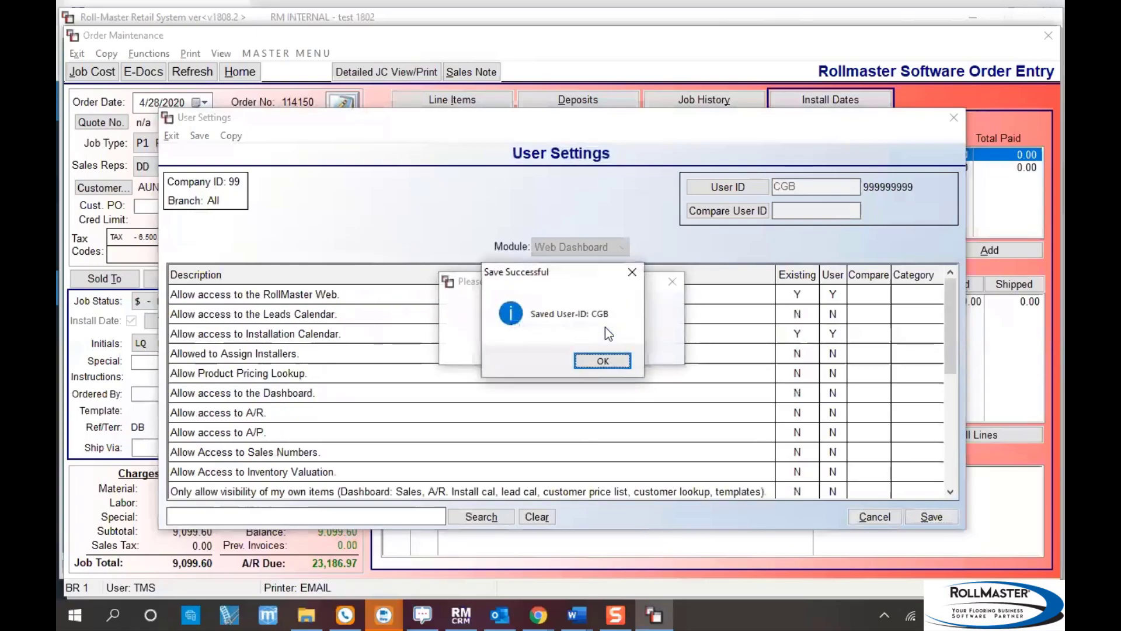
pyautogui.click(602, 361)
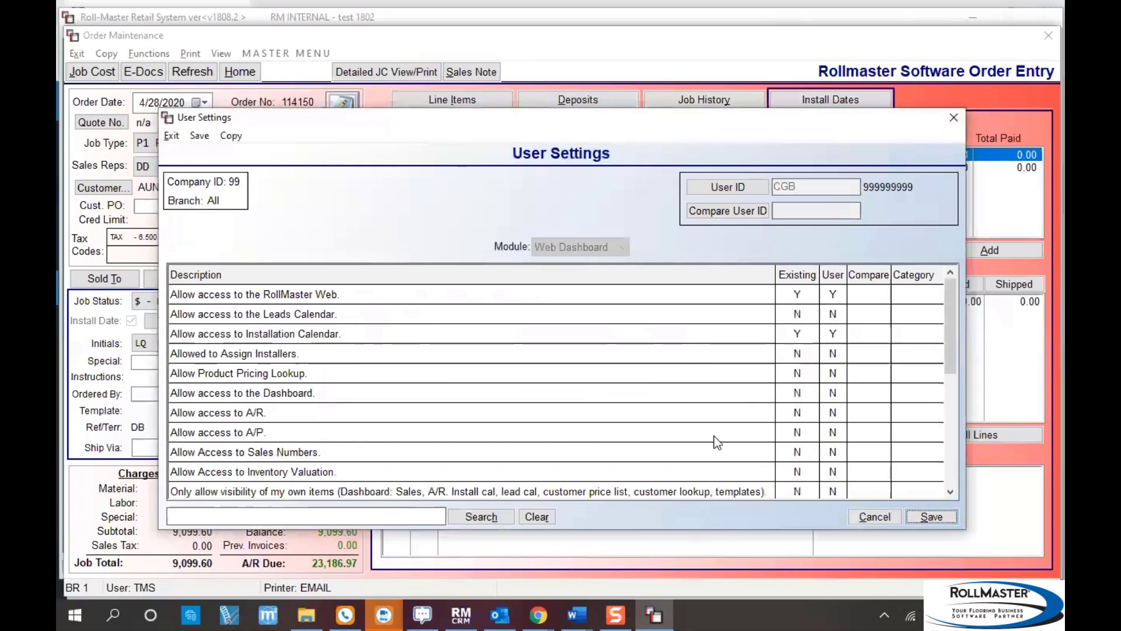
pyautogui.press('Escape')
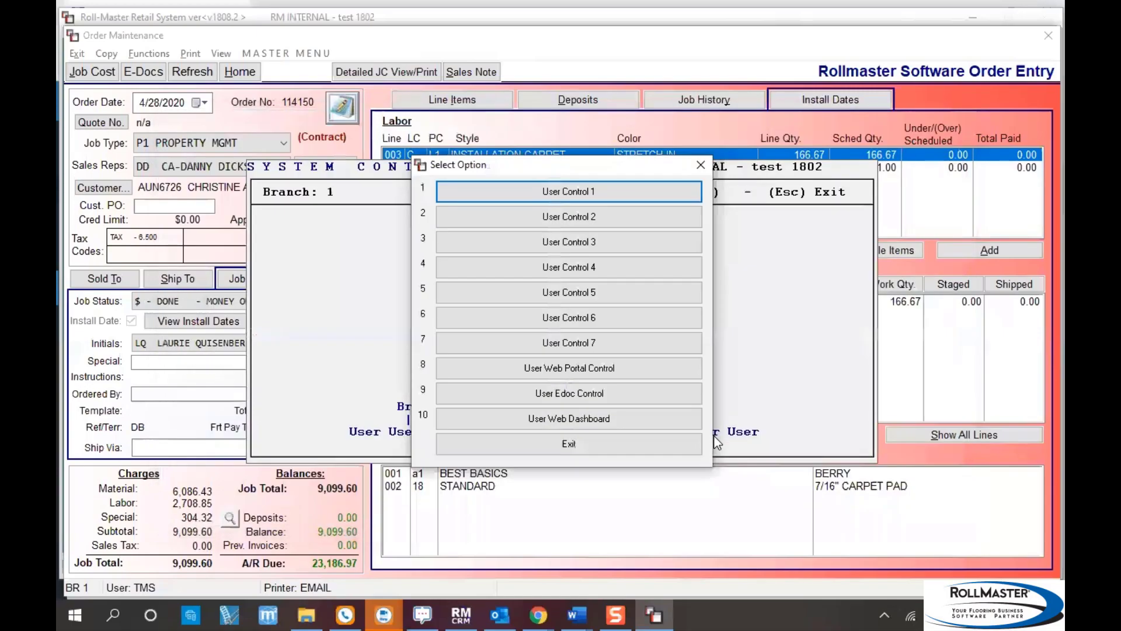
# - Load the installer's Edoc permissions and set the PO and other modules to N, keeping Installer allowed
pyautogui.click(544, 395)
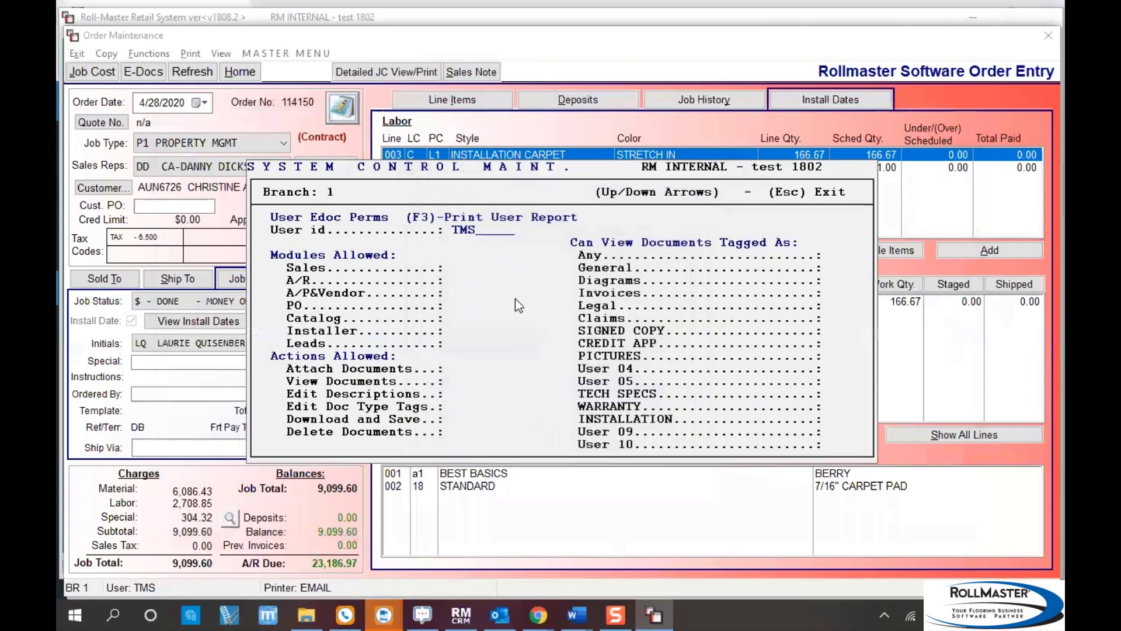
pyautogui.press('Return')
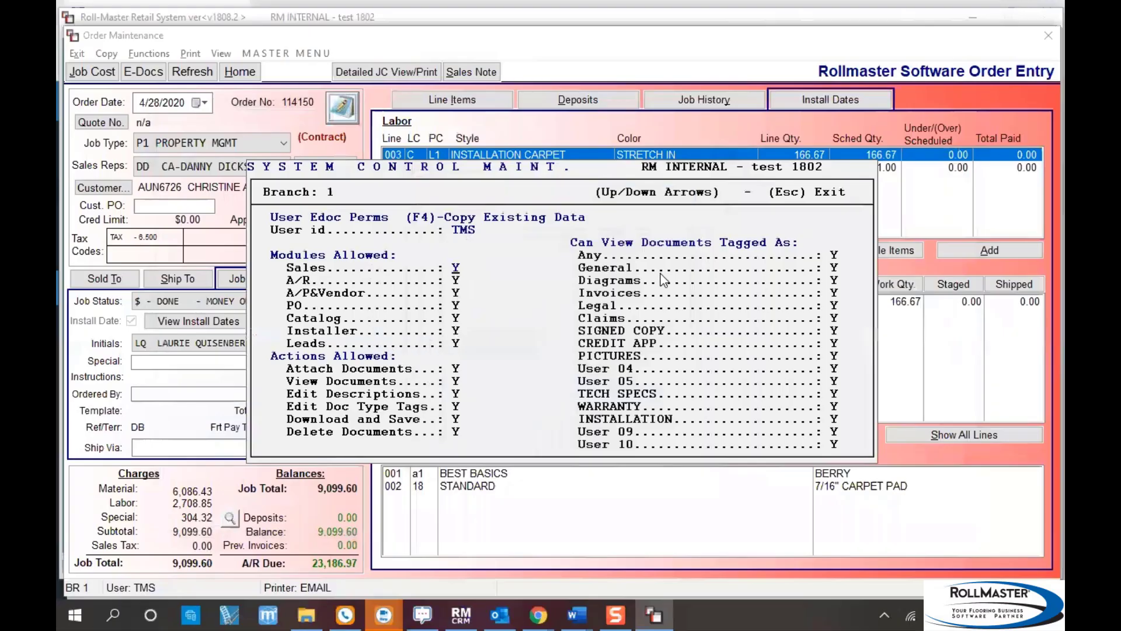
pyautogui.write('N')
pyautogui.press('Down')
pyautogui.write('N')
pyautogui.press('Down')
pyautogui.write('N')
pyautogui.press('Down')
pyautogui.write('NN')
pyautogui.press('Down')
pyautogui.press('Down')
pyautogui.write('N')
# - Deny unwanted document actions and the General, Invoices and Claims tags, then save with Y
pyautogui.press('Down')
pyautogui.press('Down')
pyautogui.write('NNNN')
pyautogui.press('Down')
pyautogui.write('N')
pyautogui.press('Down')
pyautogui.write('N')
pyautogui.press('Down')
pyautogui.press('Down')
pyautogui.write('N')
pyautogui.press('Escape')
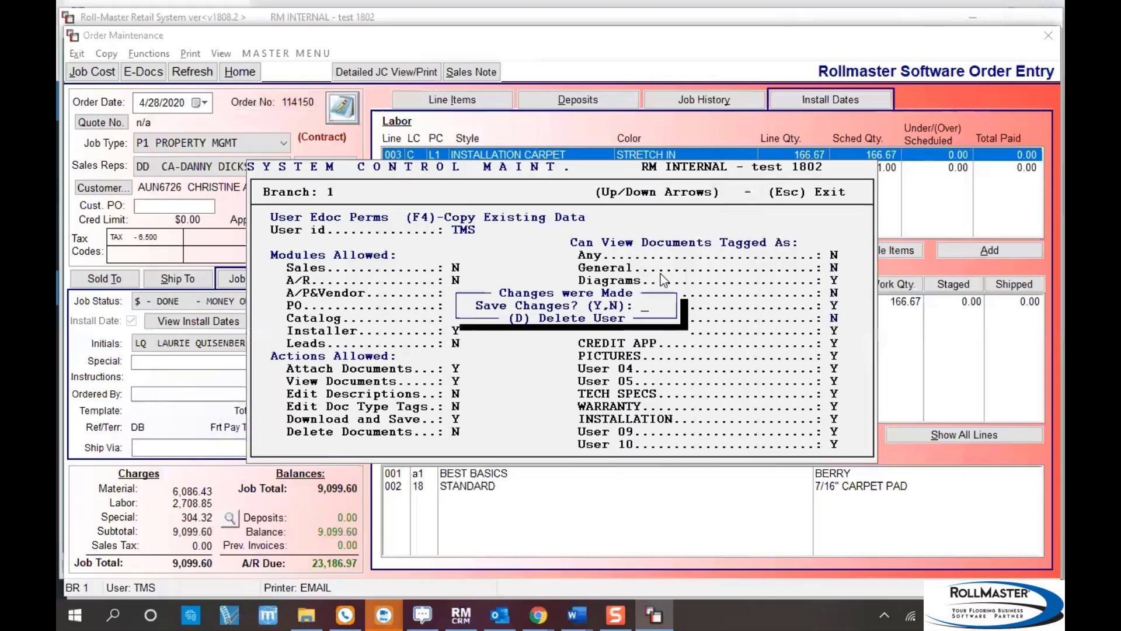
pyautogui.press('y')
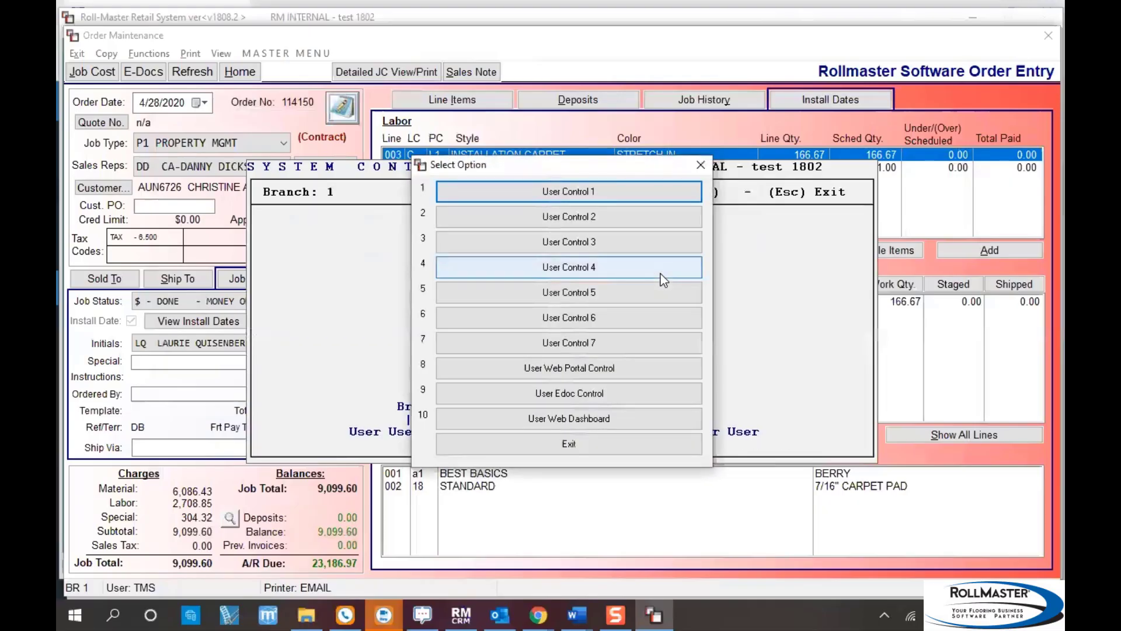